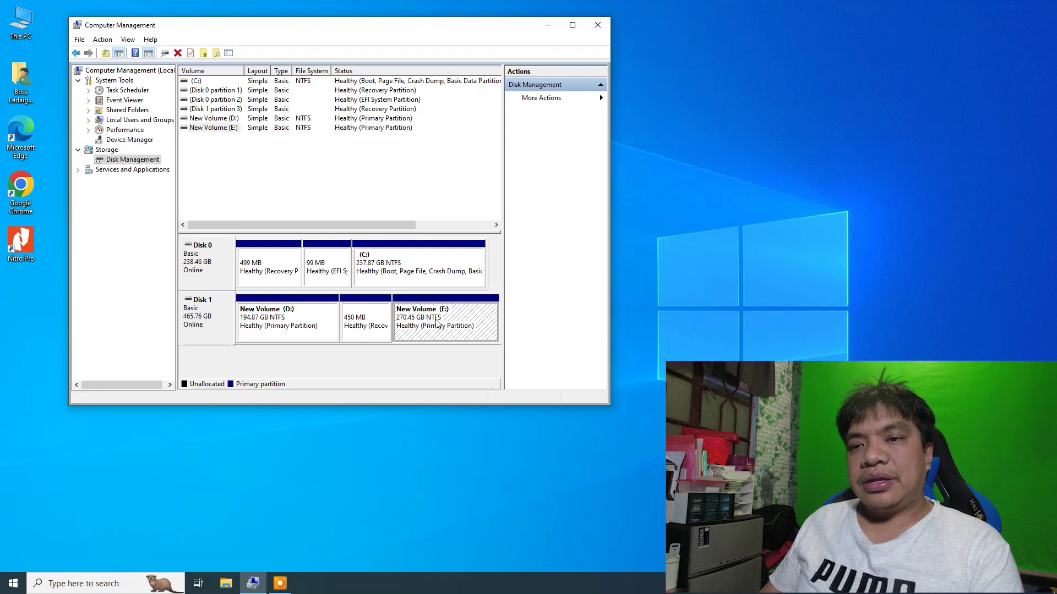
- Delete the New Volume (E:) partition on Disk 1, accepting the loss of its data
click(318, 339)
click(366, 323)
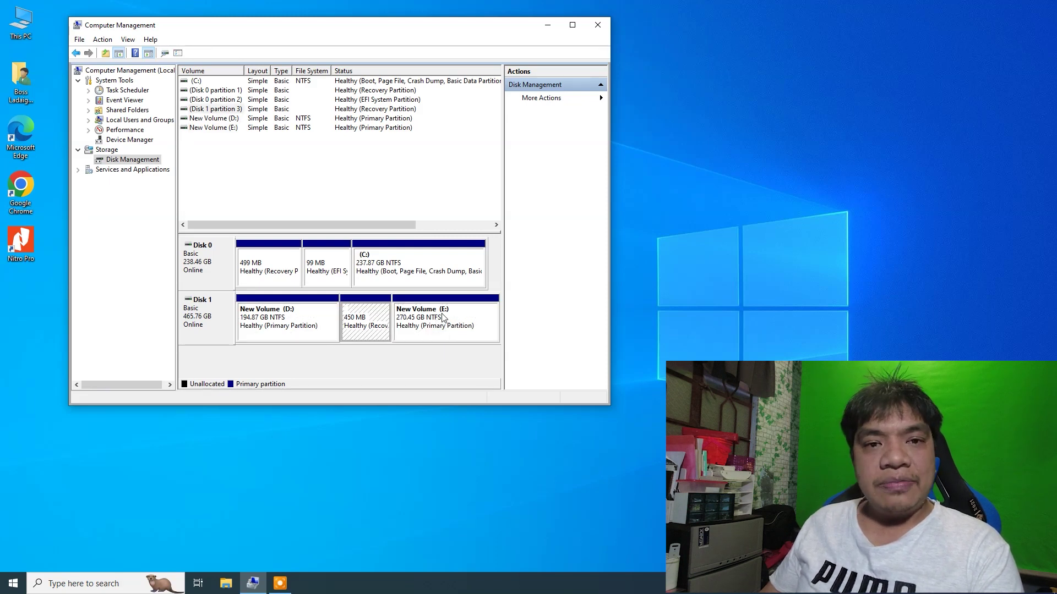
click(444, 319)
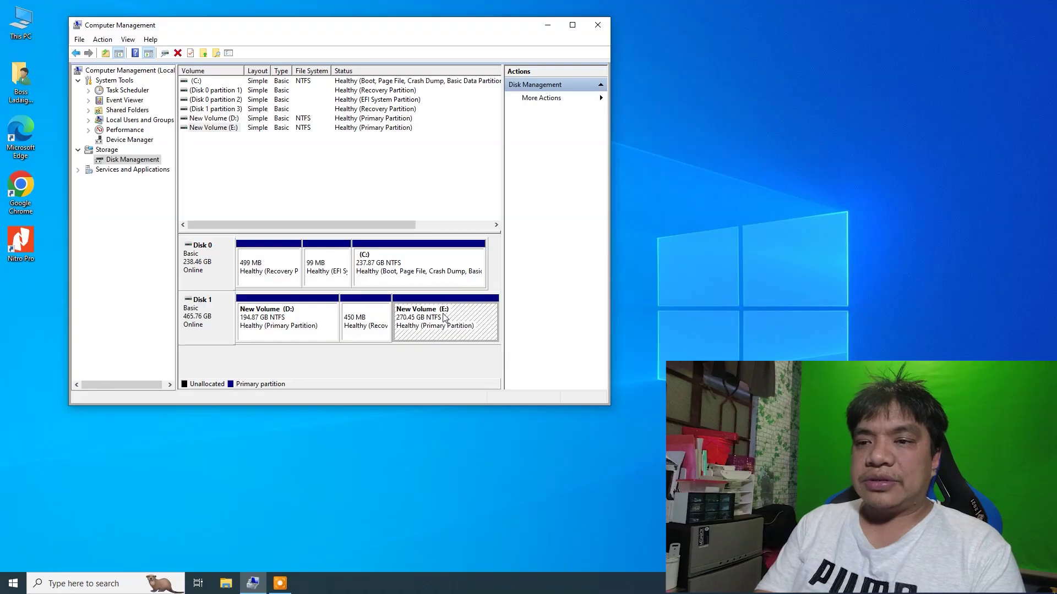
right_click(445, 319)
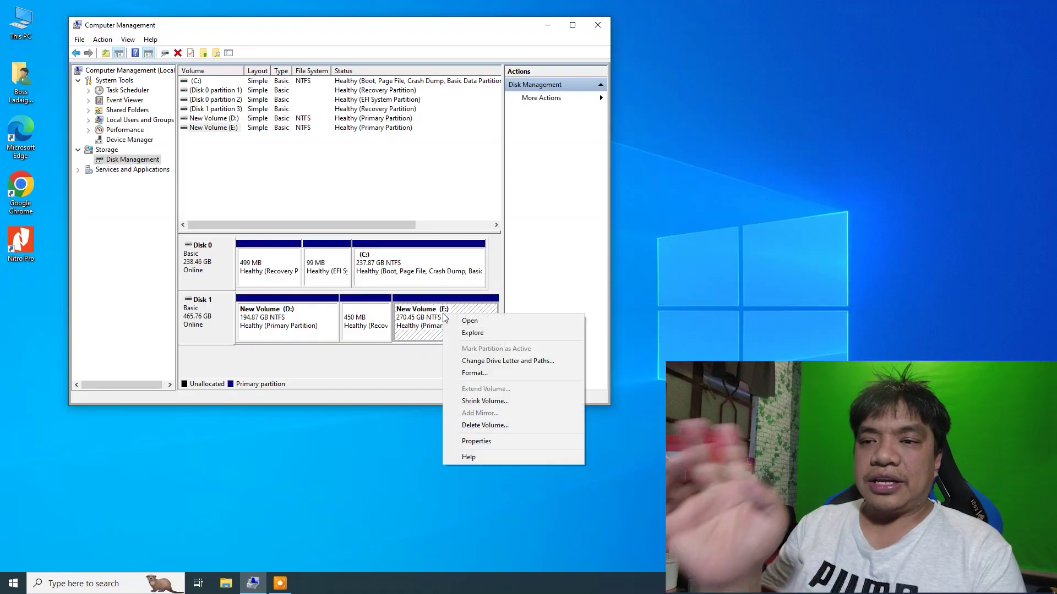
click(497, 425)
click(570, 330)
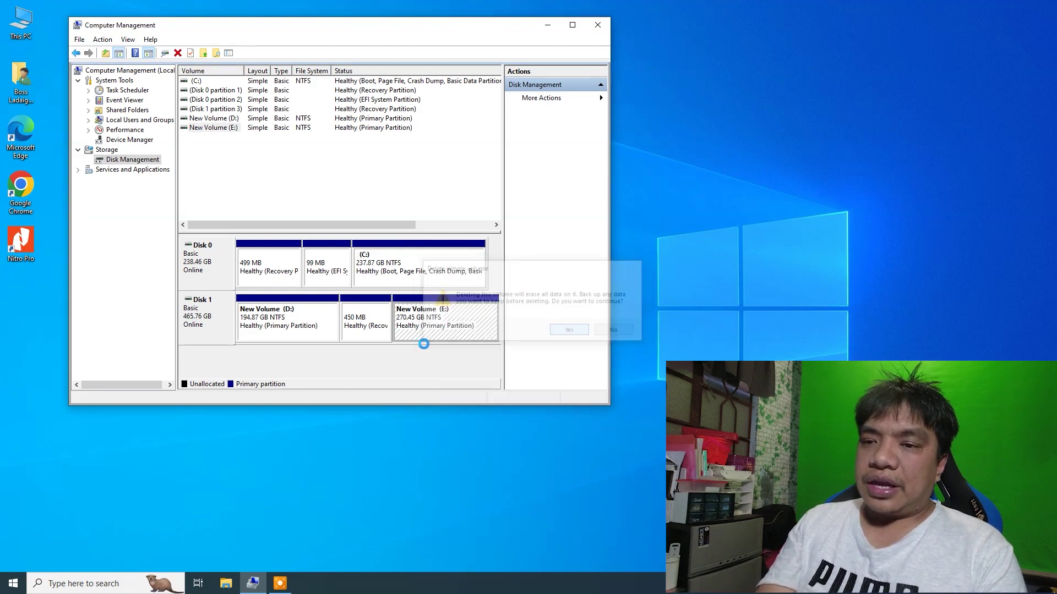
- Delete the New Volume (D:) partition on Disk 1 as well, accepting the loss of its data
click(318, 326)
right_click(318, 326)
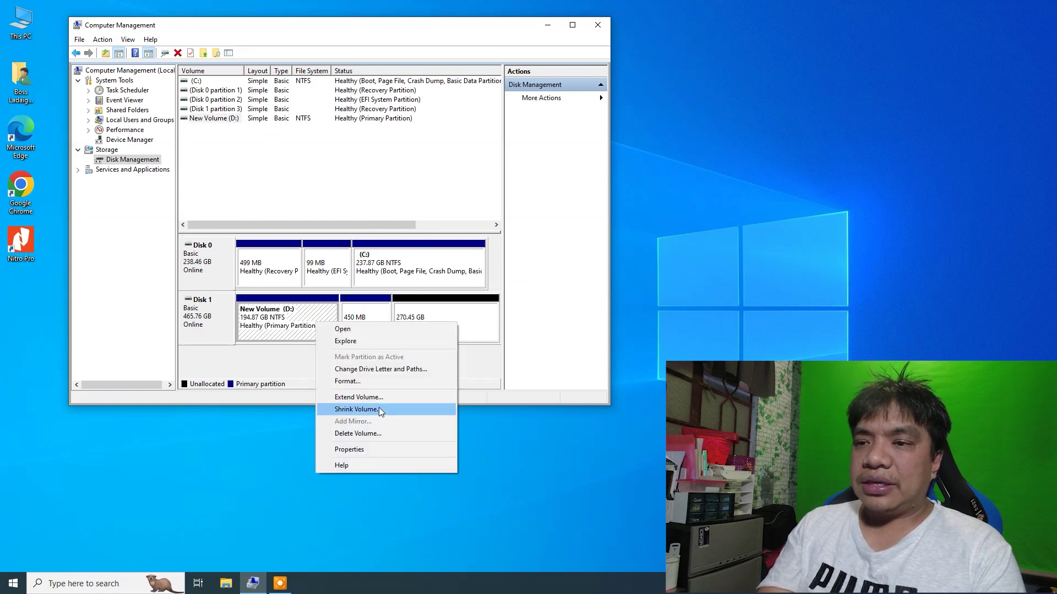
click(381, 434)
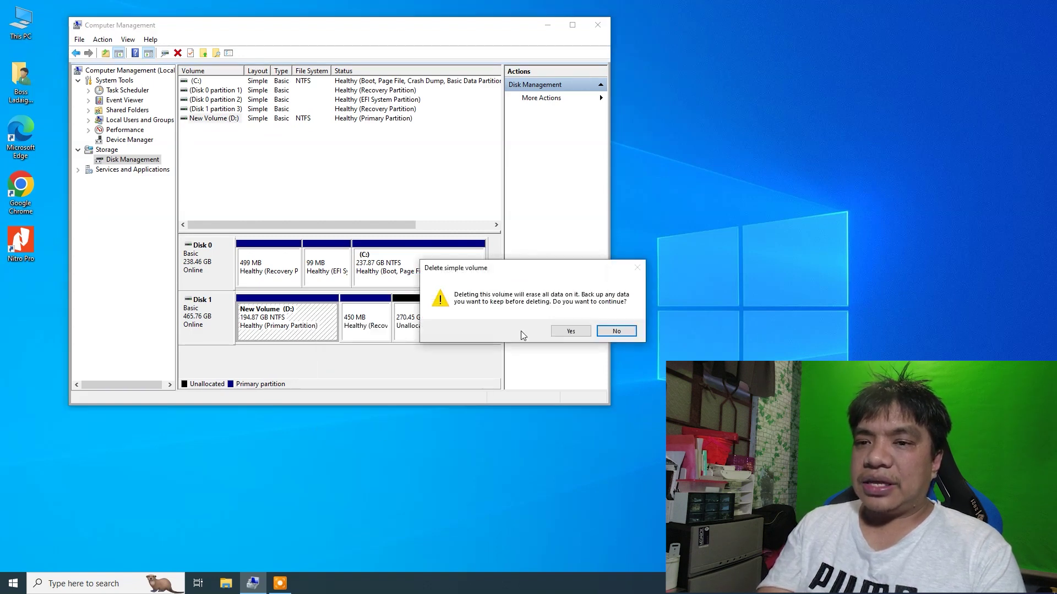
click(571, 331)
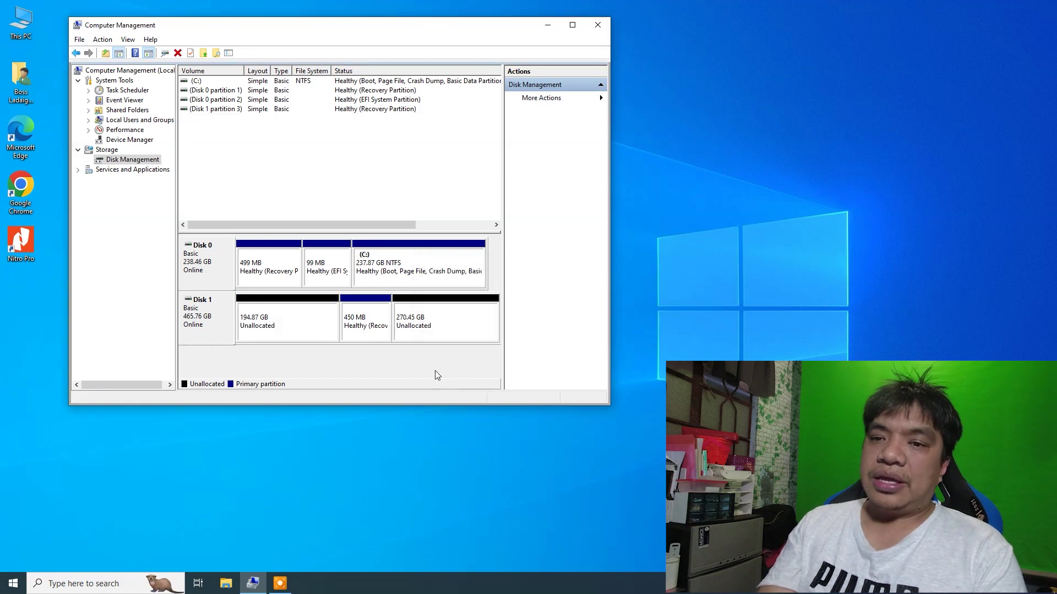
- Create a simple volume in Disk 1's 194.87 GB unallocated space, quick-formatted as NTFS with default allocation size and the label New Volume
click(286, 322)
right_click(286, 322)
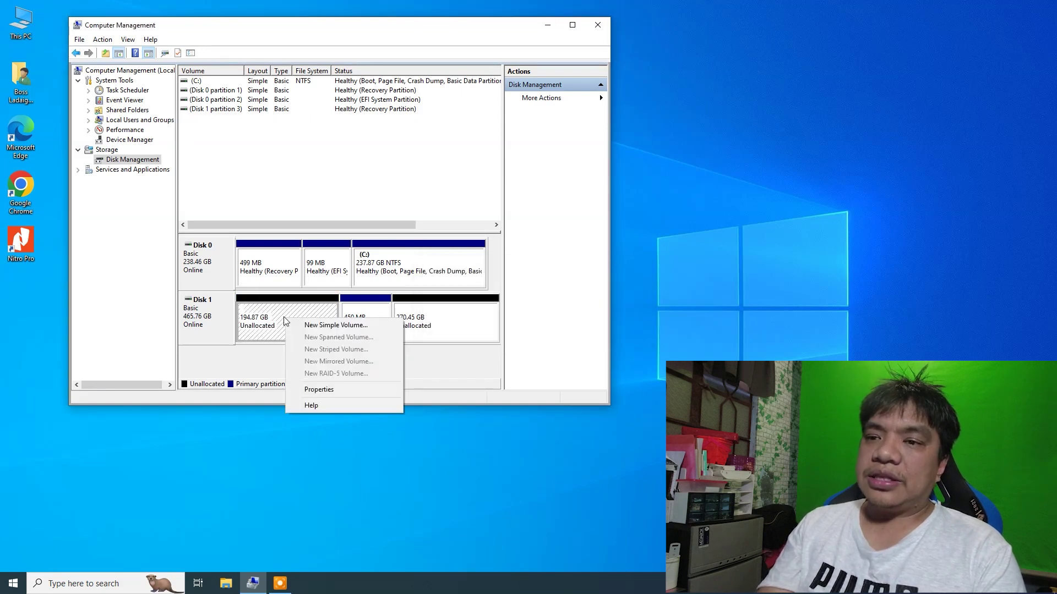
click(337, 325)
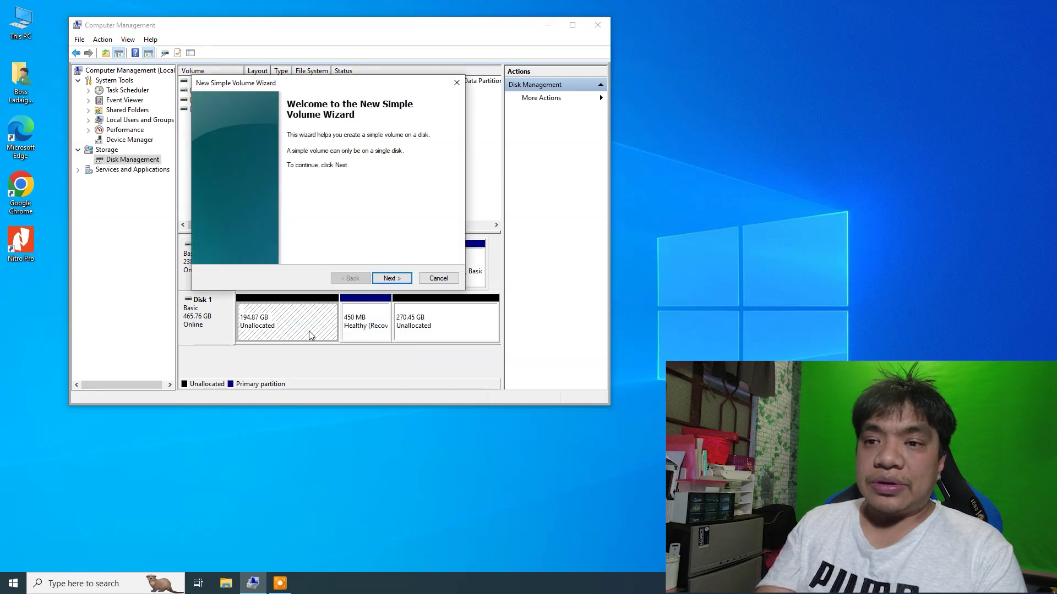
click(393, 279)
click(400, 281)
click(400, 280)
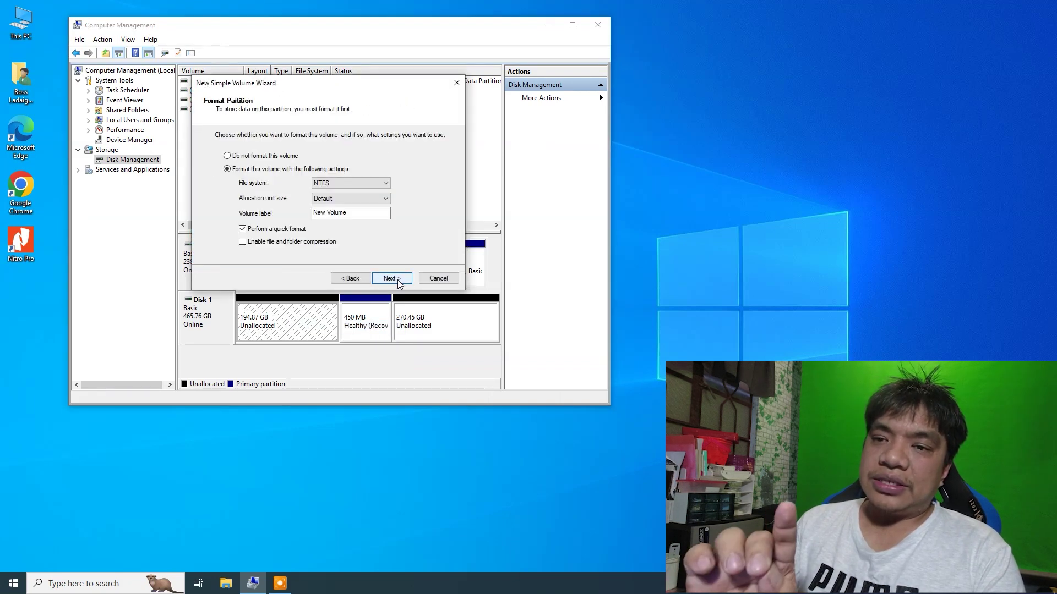
click(397, 279)
click(397, 279)
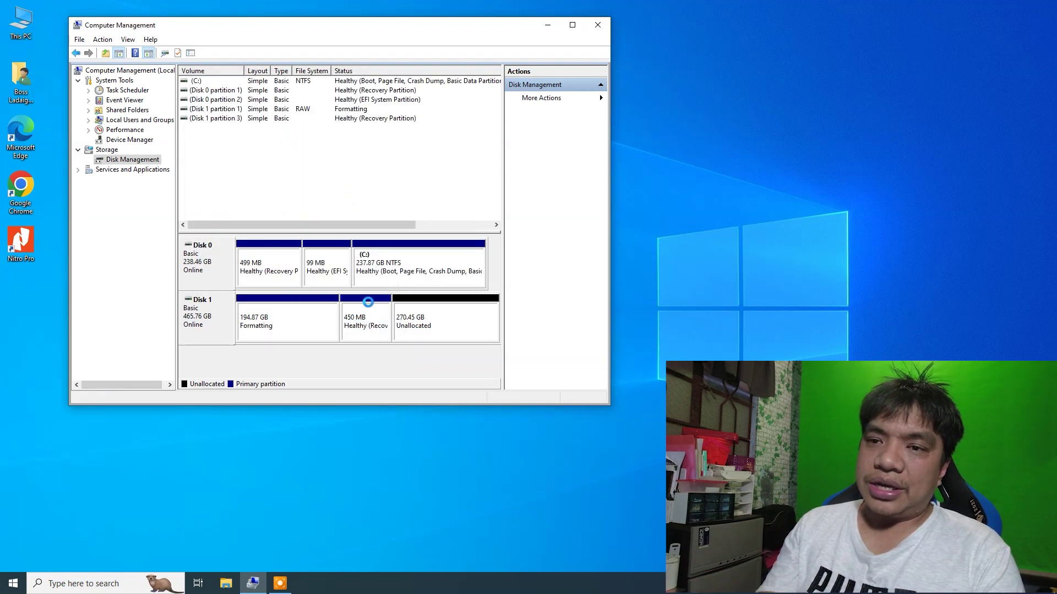
- Try to extend volume D: by 276938 MB of Disk 1's unallocated space, accepting conversion to a dynamic disk
click(279, 304)
right_click(275, 312)
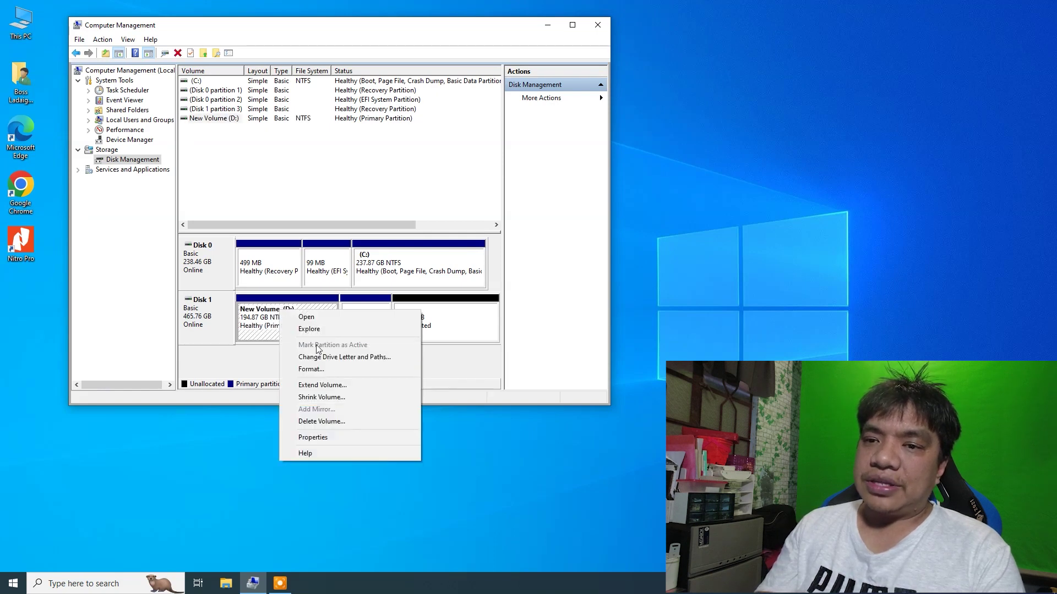
click(333, 384)
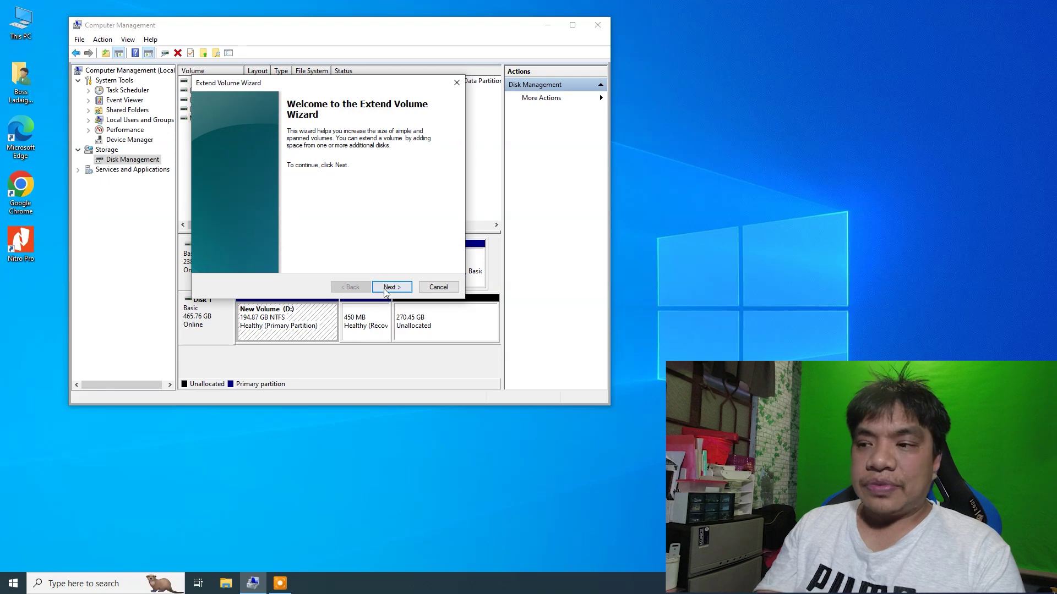
click(388, 288)
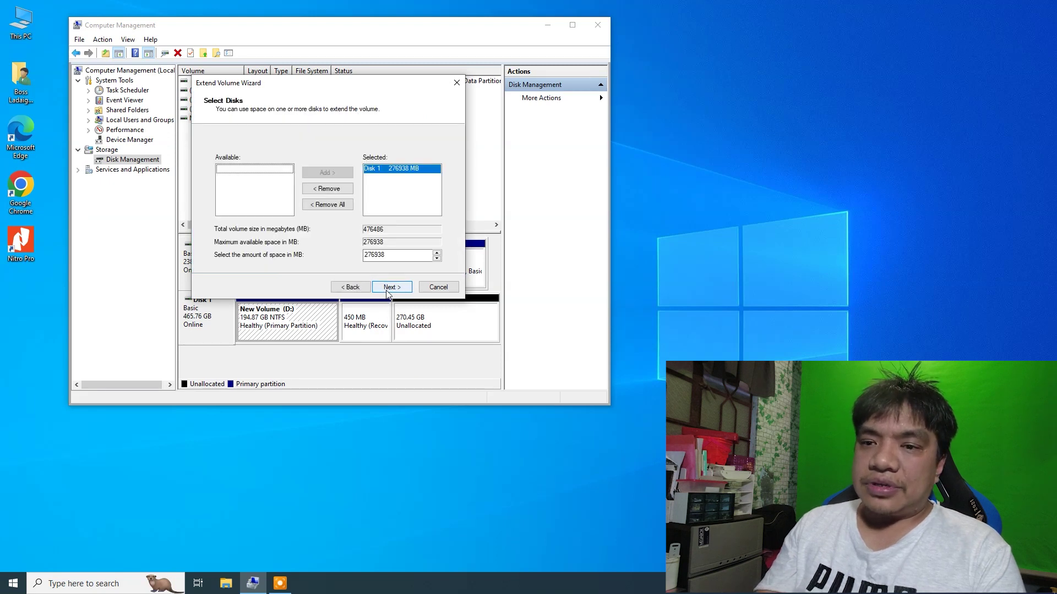
click(387, 291)
click(389, 286)
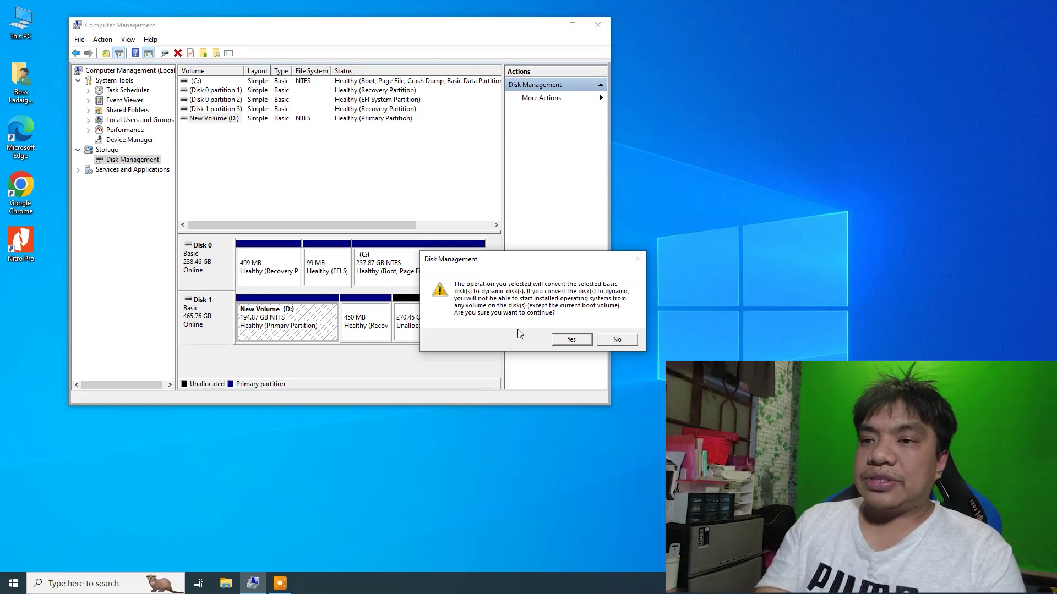
click(561, 340)
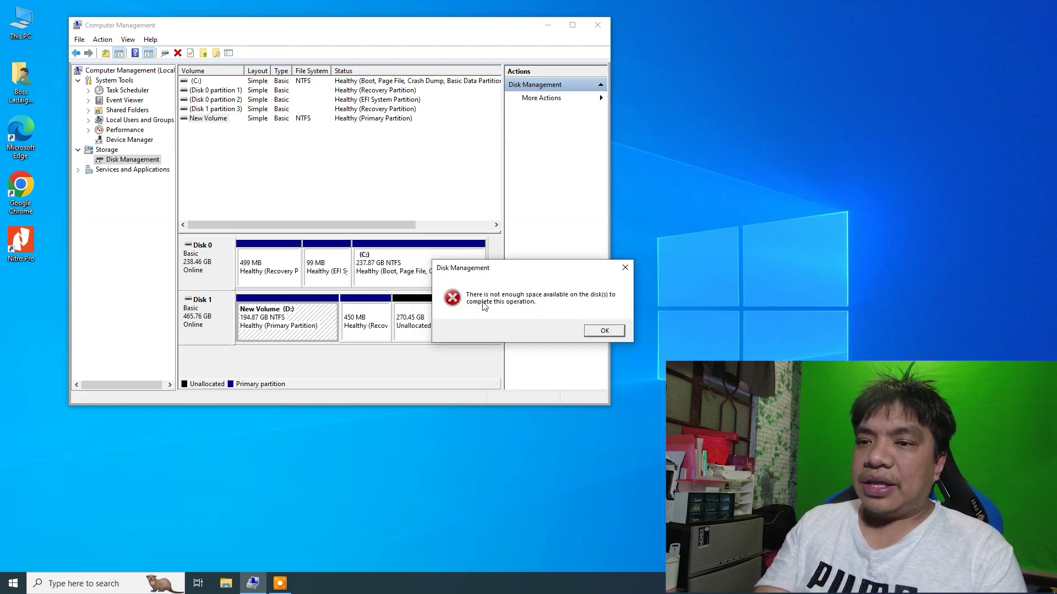
click(605, 331)
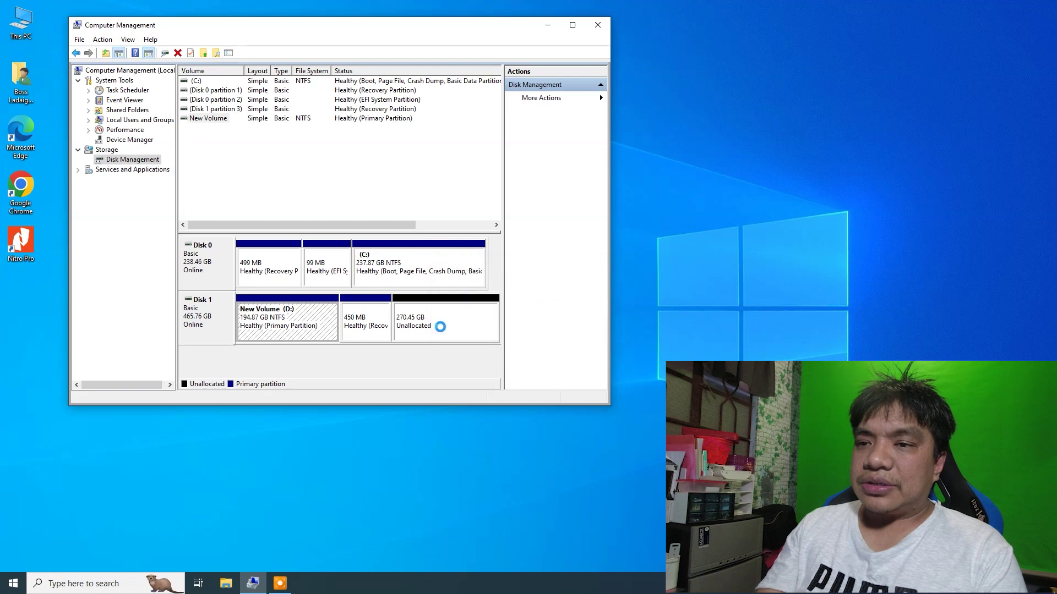
- Create a 276938 MB simple NTFS volume labelled New Volume in Disk 1's remaining unallocated space, requesting drive letter D
click(374, 327)
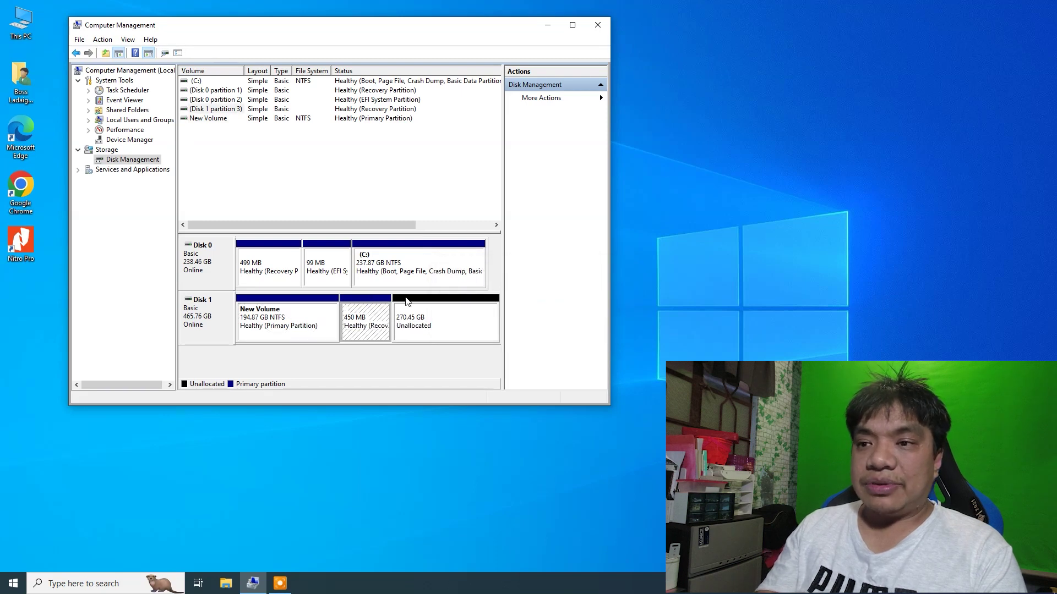
click(438, 303)
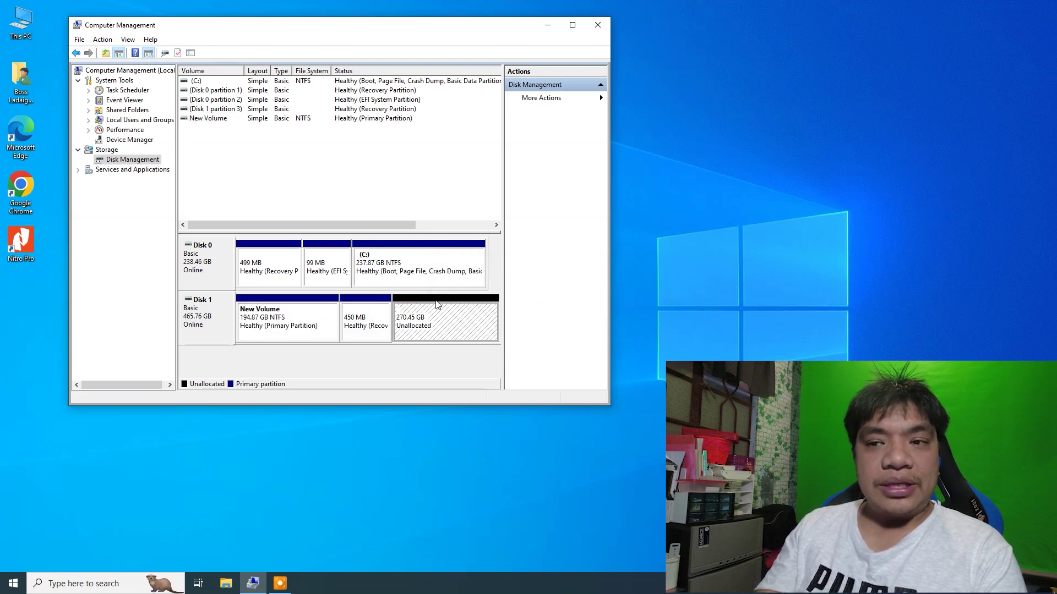
right_click(437, 304)
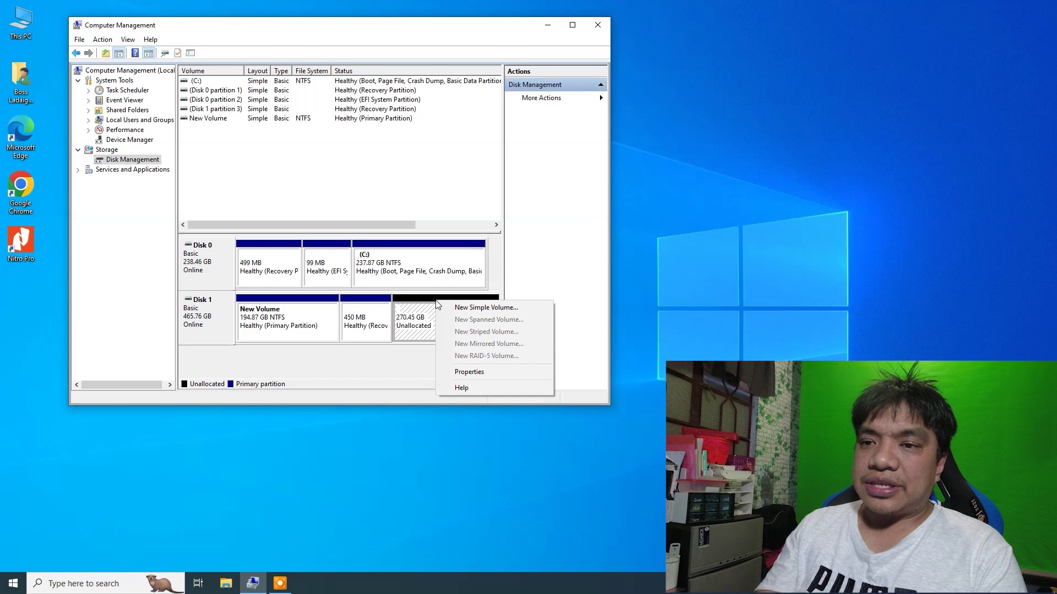
click(464, 308)
click(390, 279)
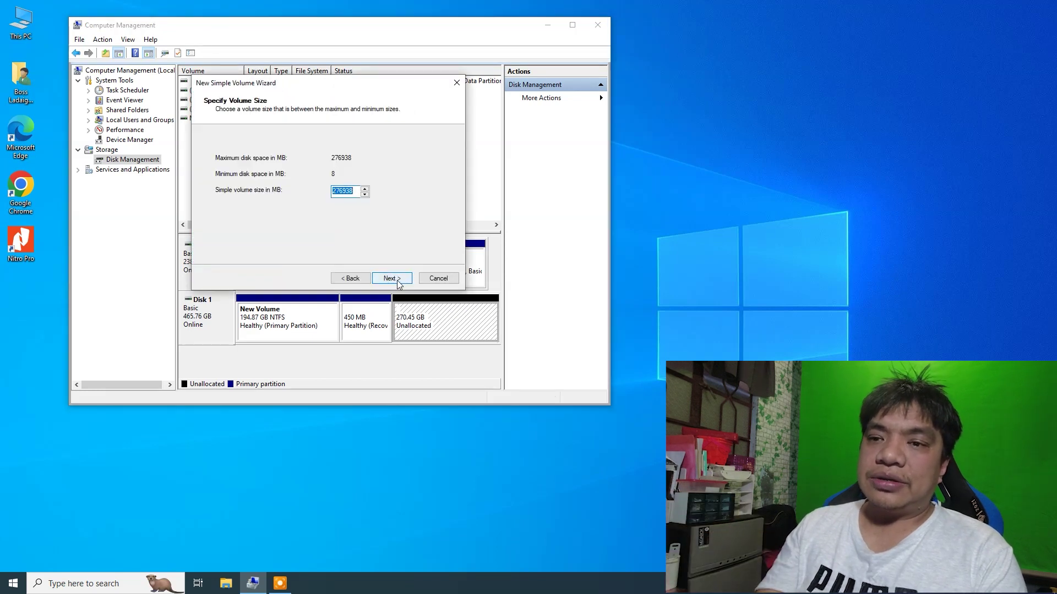
click(398, 282)
click(398, 281)
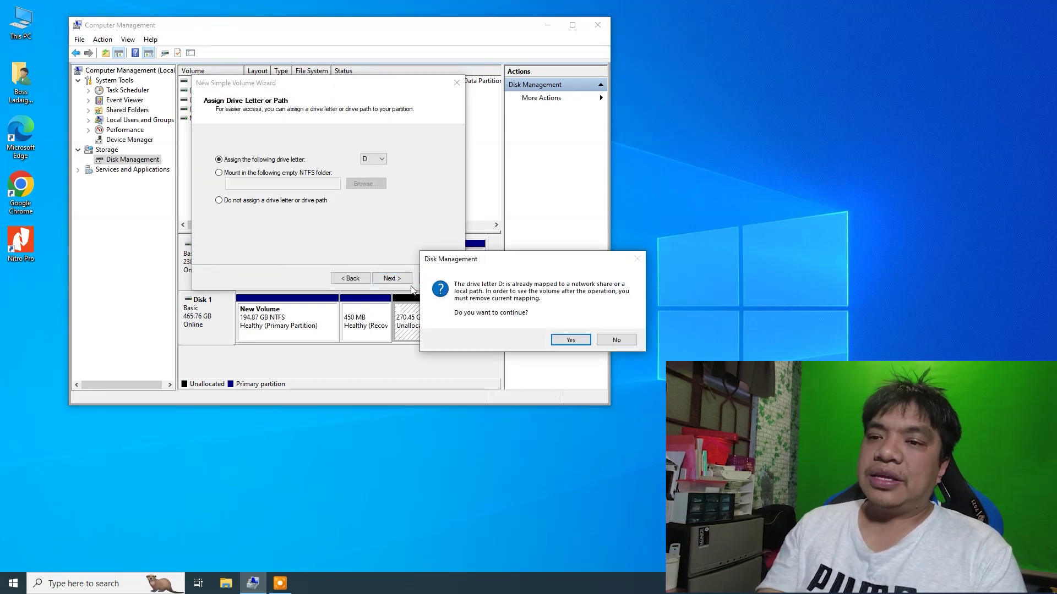
click(556, 340)
click(378, 277)
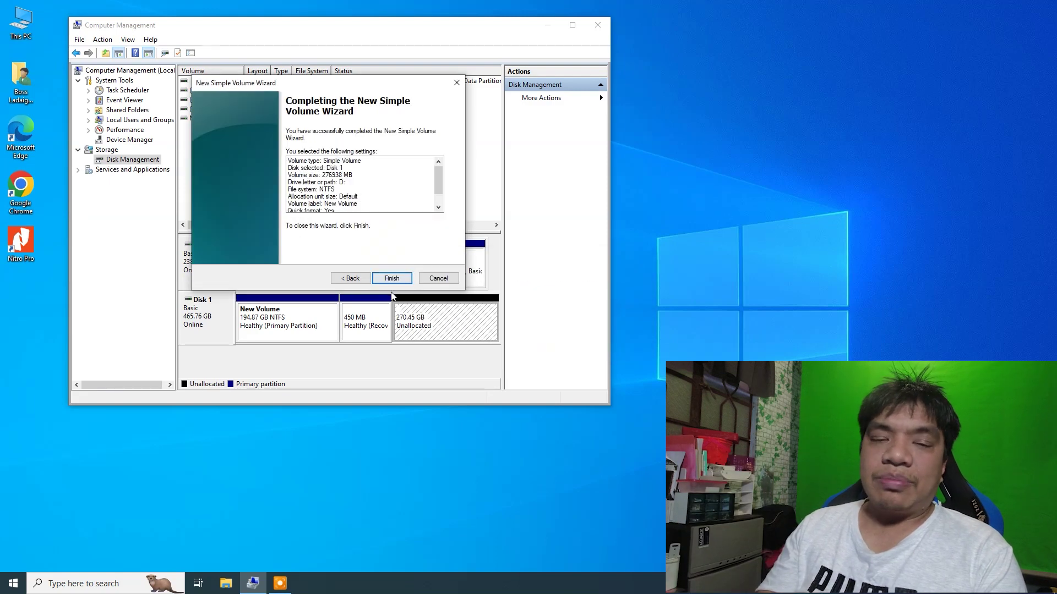
click(392, 278)
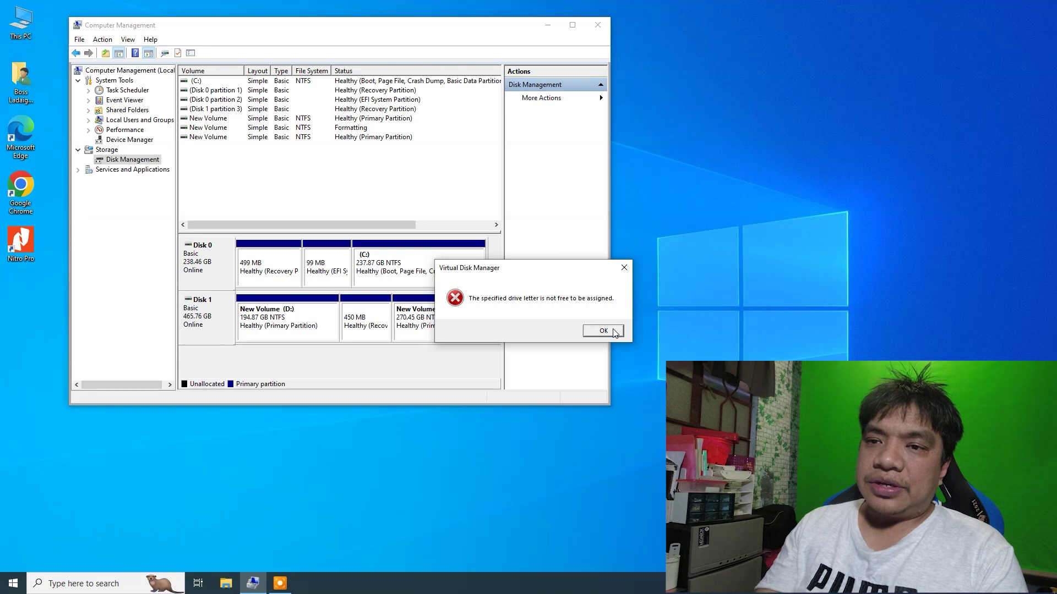
click(610, 331)
- Assign drive letter E to the 270.45 GB New Volume on Disk 1
click(431, 329)
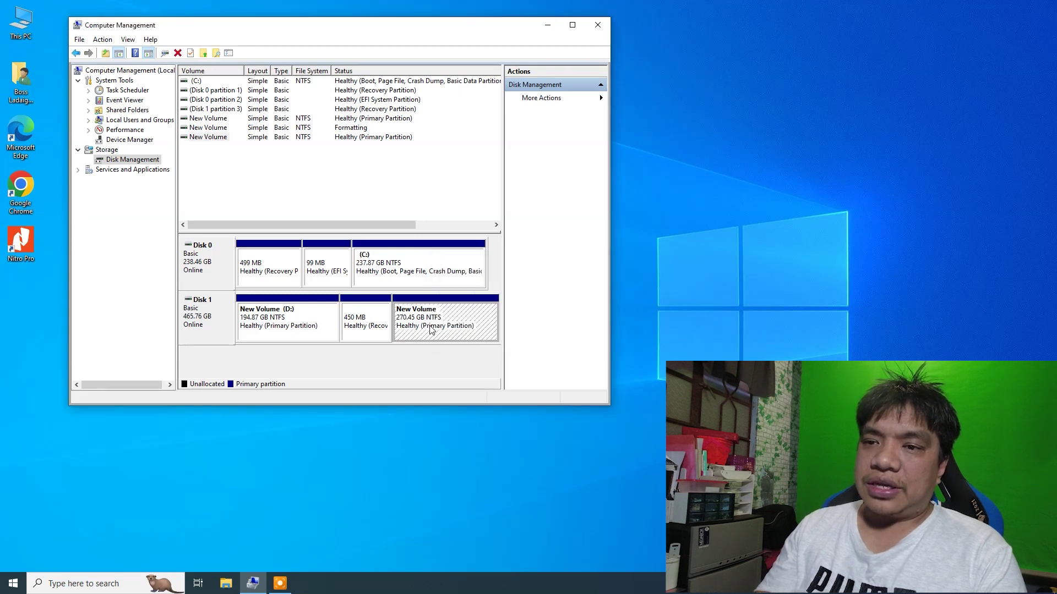
right_click(431, 329)
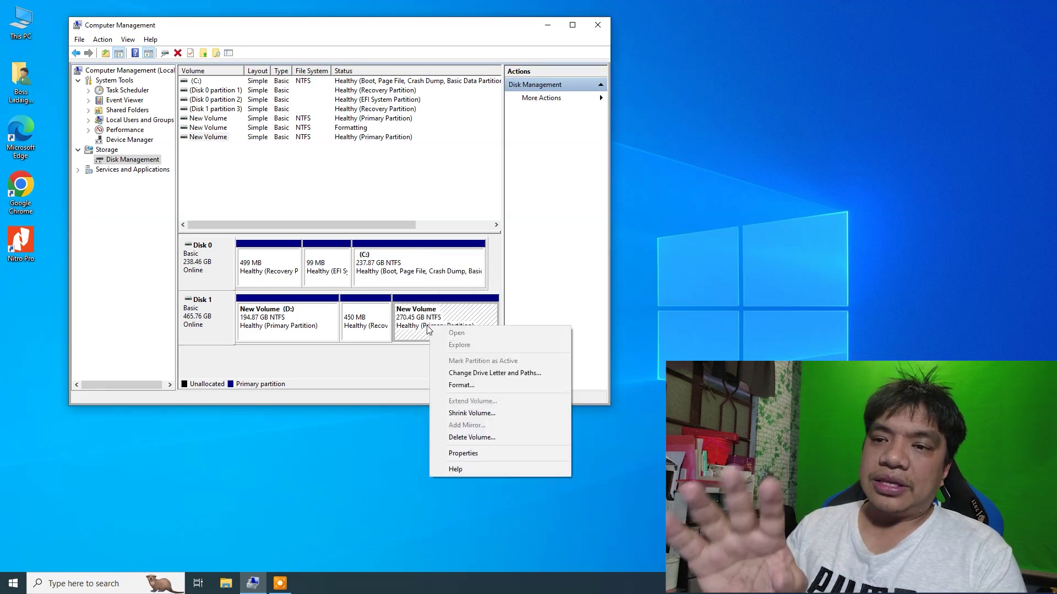
click(505, 362)
click(262, 247)
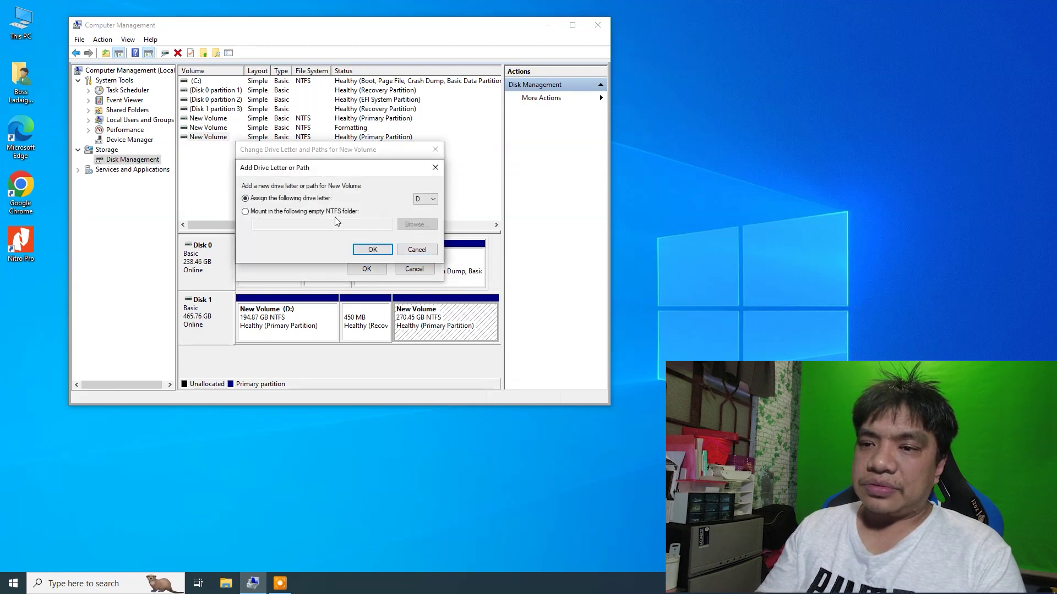
click(421, 197)
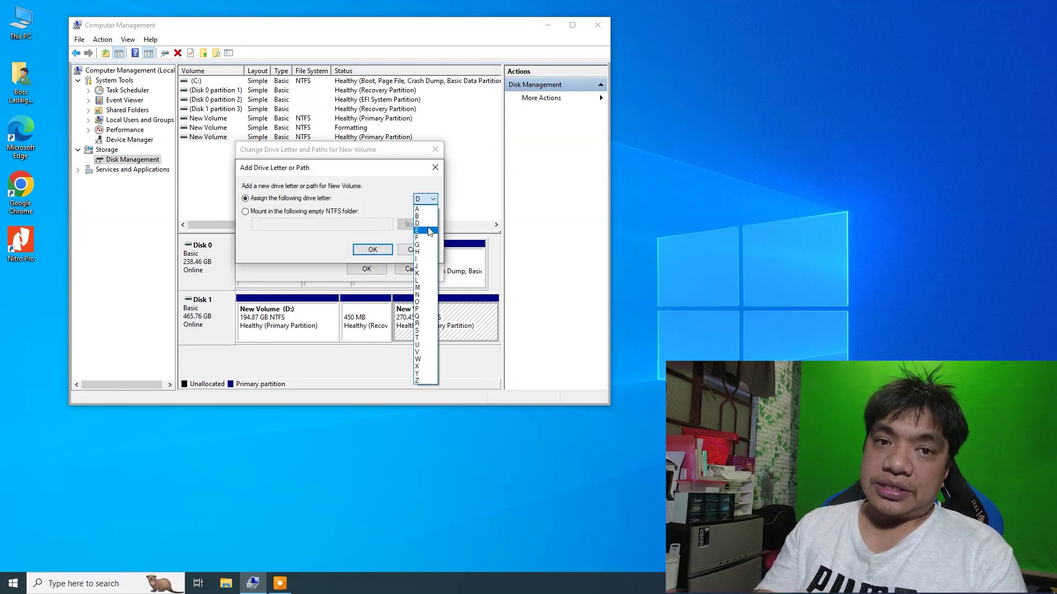
click(424, 216)
click(378, 250)
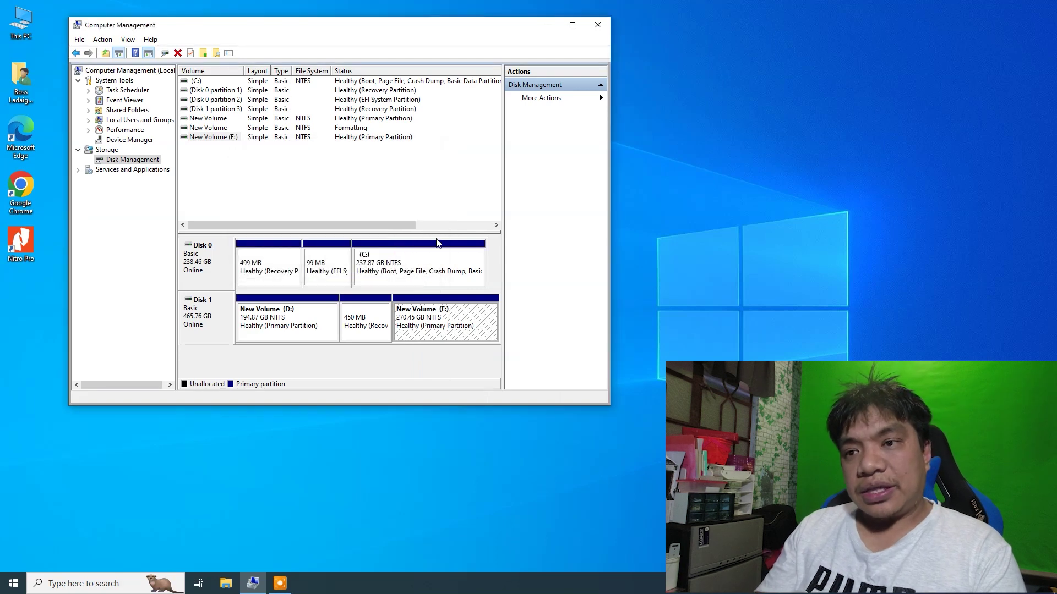
- Check whether the E: and D: volumes on Disk 1 offer the Extend Volume option
right_click(440, 320)
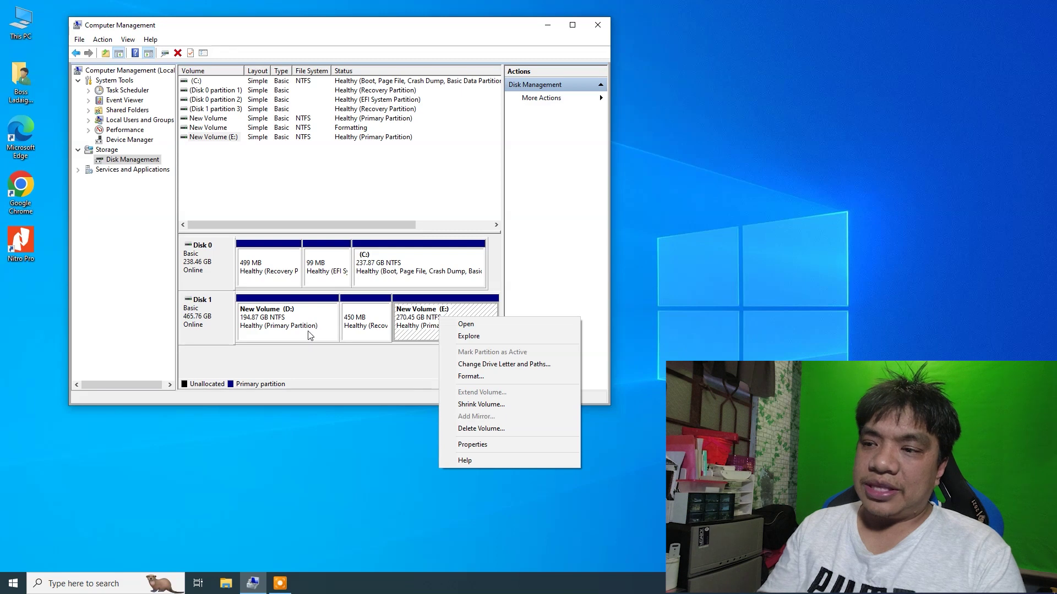
click(298, 320)
right_click(295, 318)
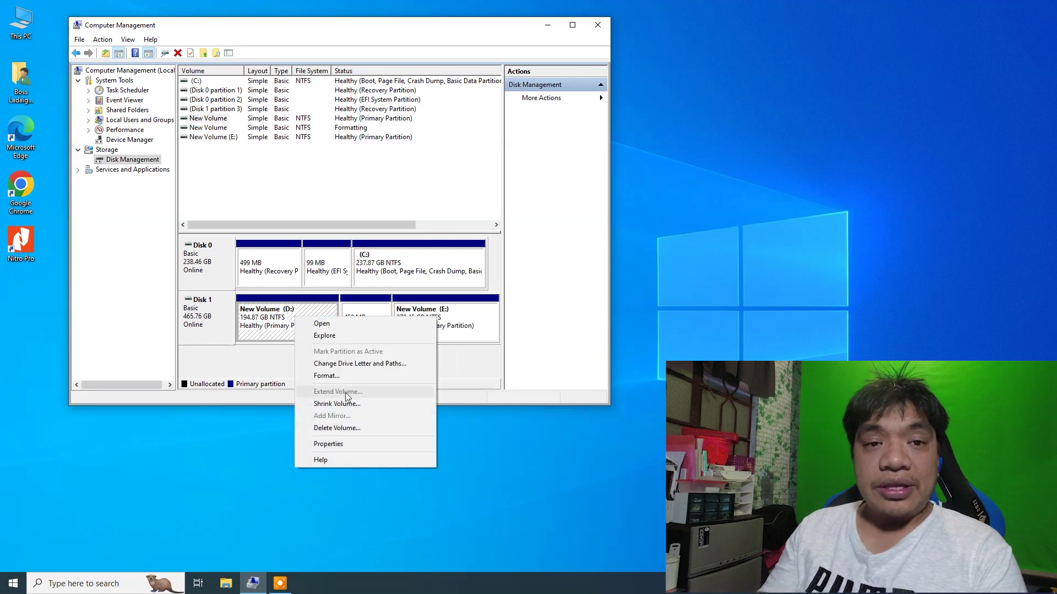
click(283, 314)
right_click(283, 314)
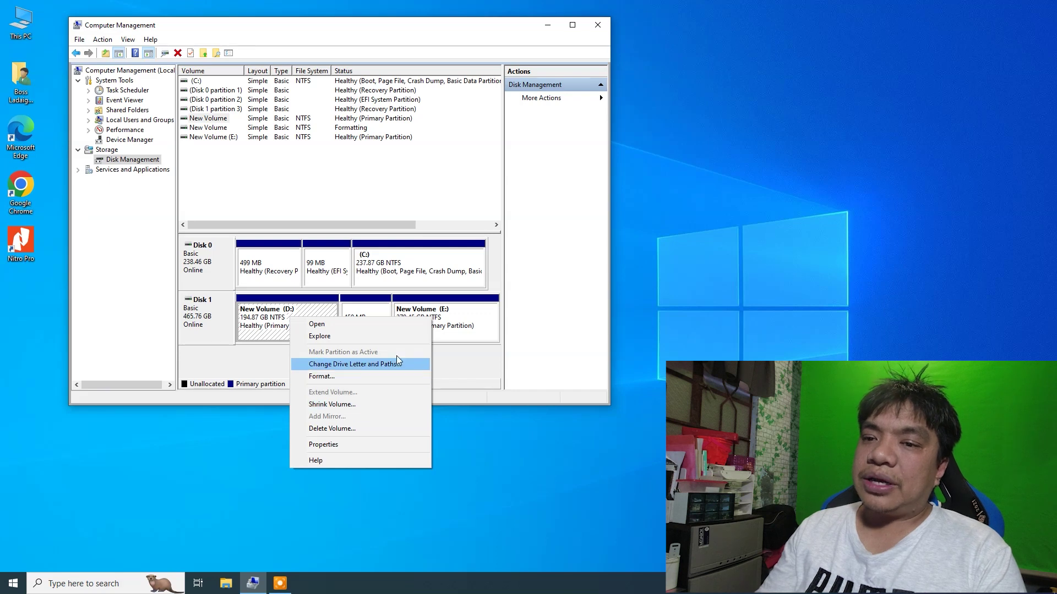
click(455, 378)
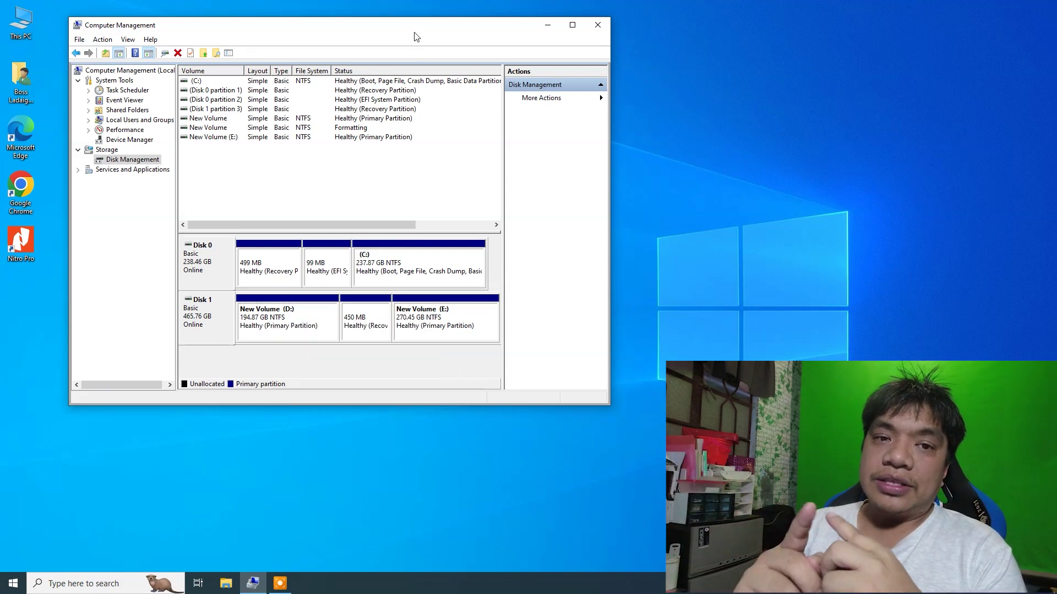
- Open Command Prompt with administrator rights and approve the elevation request
drag(410, 31, 398, 21)
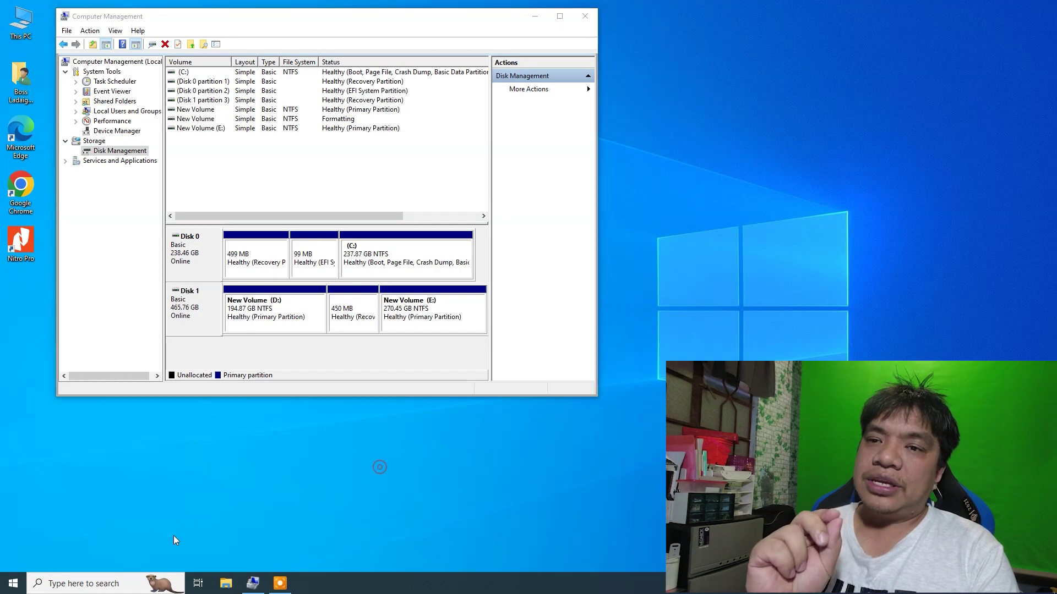
click(13, 583)
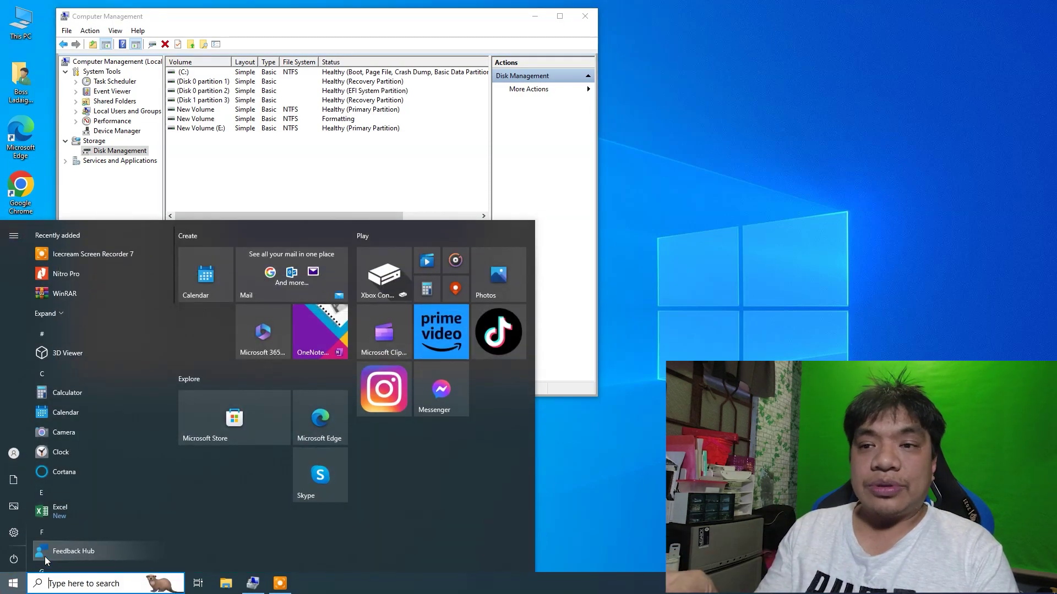
text(cmd)
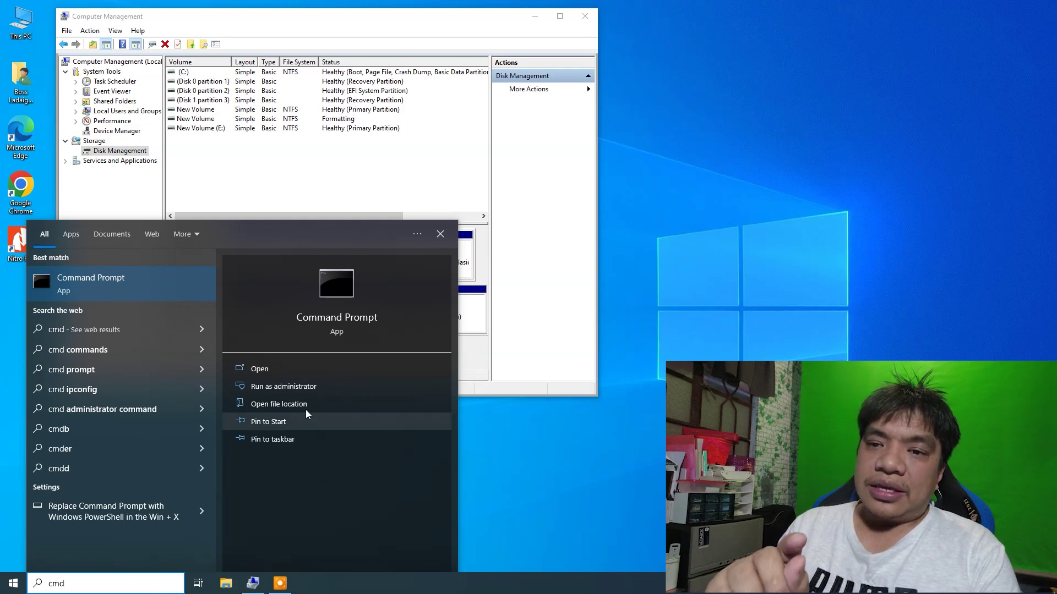
click(302, 387)
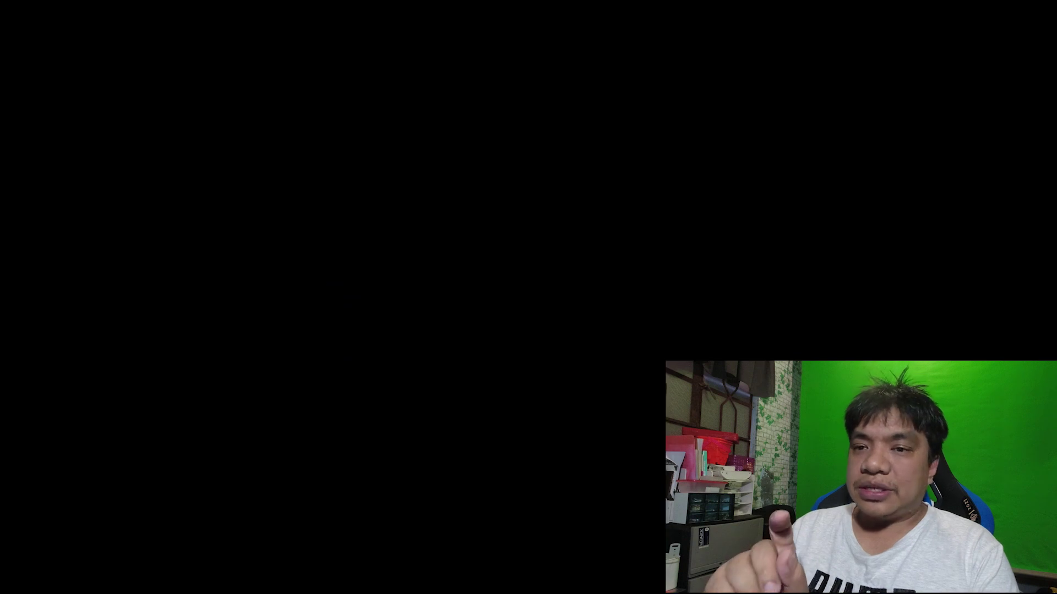
click(542, 384)
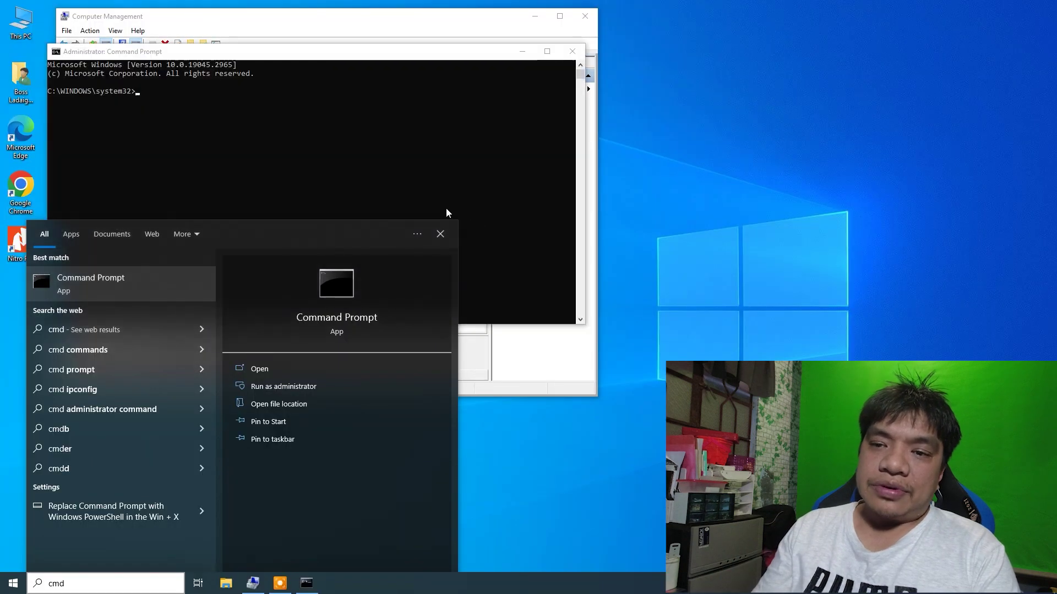
- Arrange the Command Prompt and Computer Management windows so that the console and Disk 1's partition layout are both visible
click(344, 82)
drag(331, 63, 606, 173)
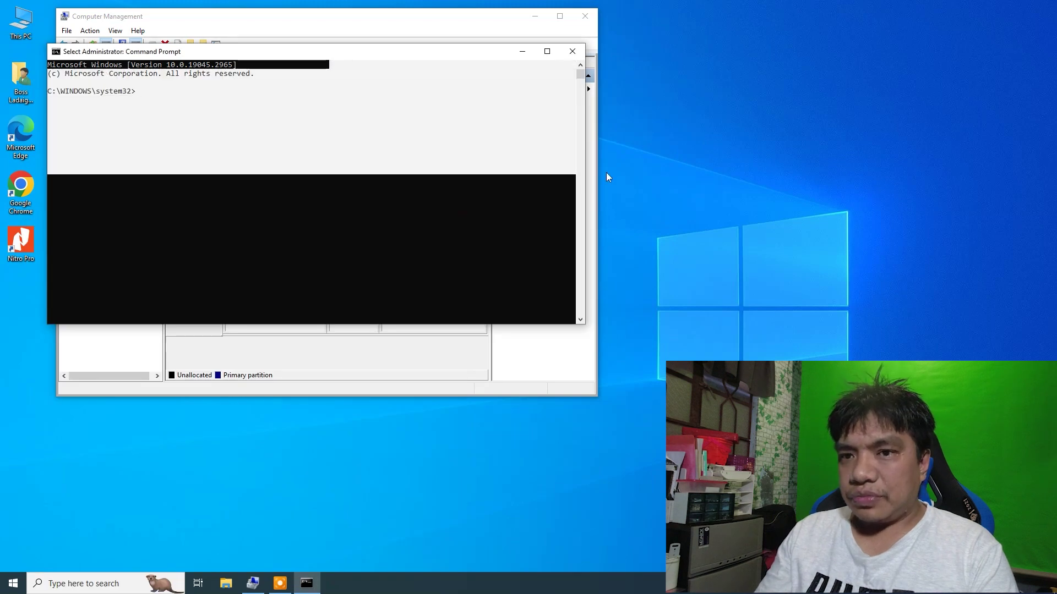
click(255, 84)
drag(275, 51, 705, 230)
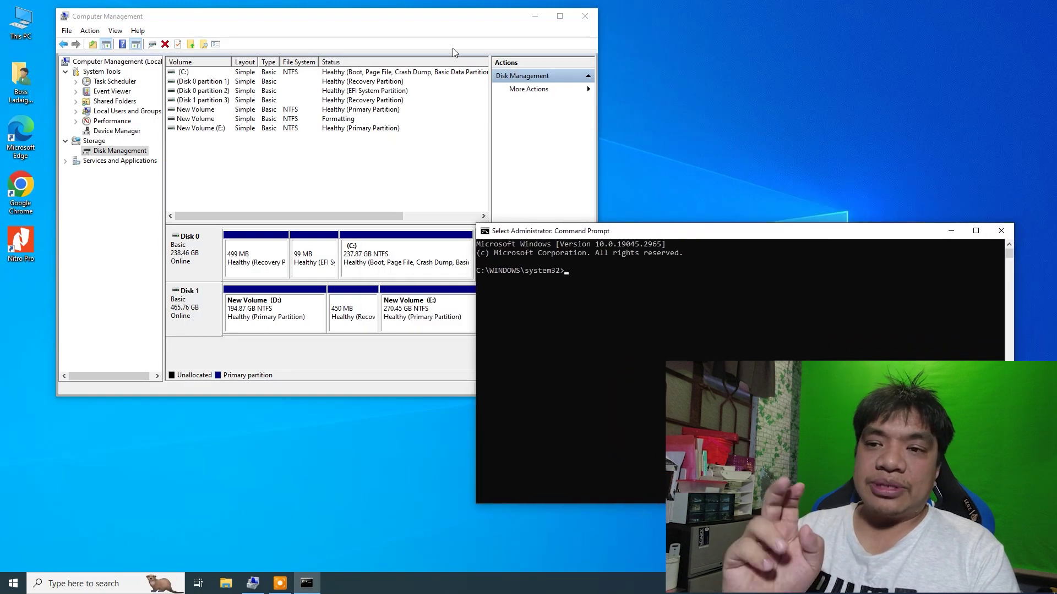
drag(420, 17, 384, 9)
click(695, 235)
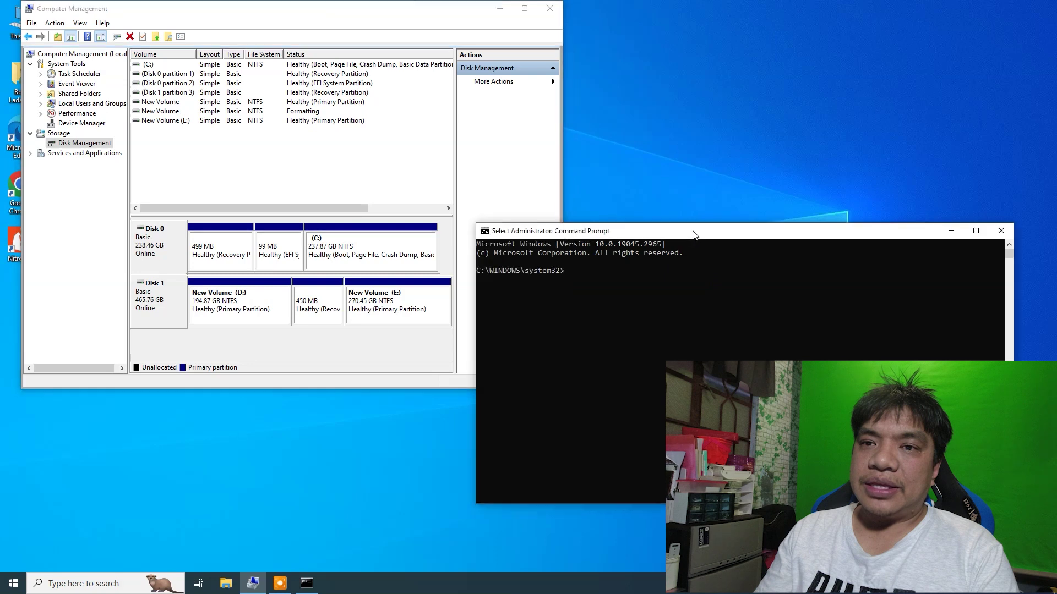
- Start the diskpart utility from the elevated command prompt
click(605, 278)
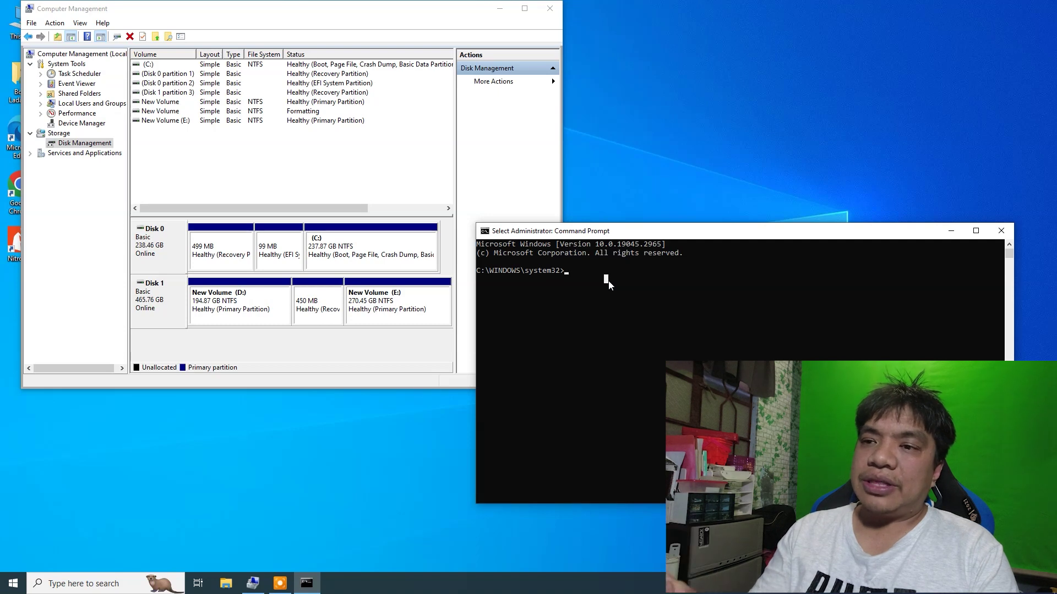
text(d)
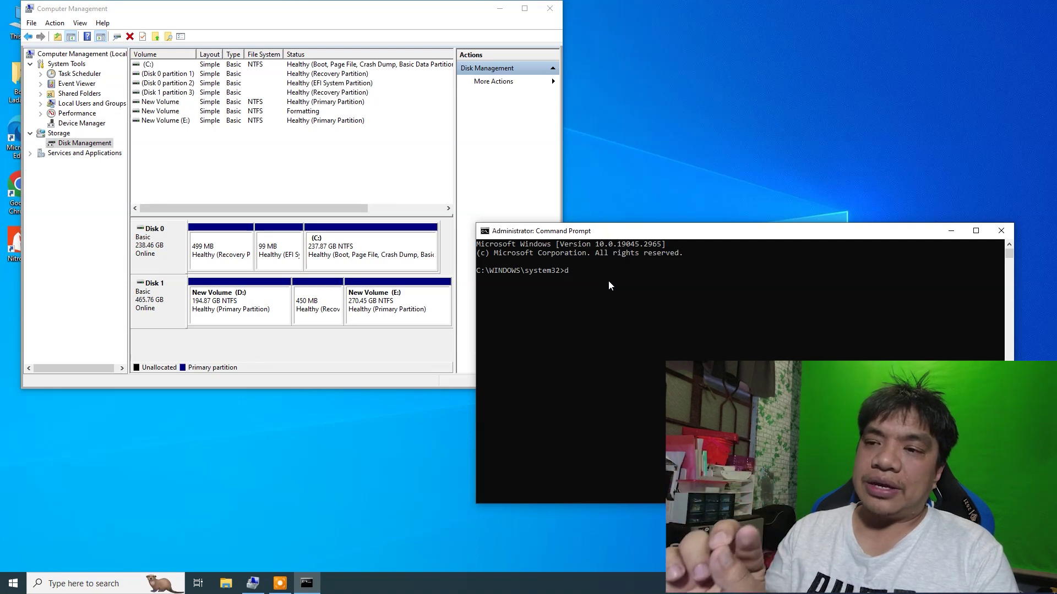
text(iskpart)
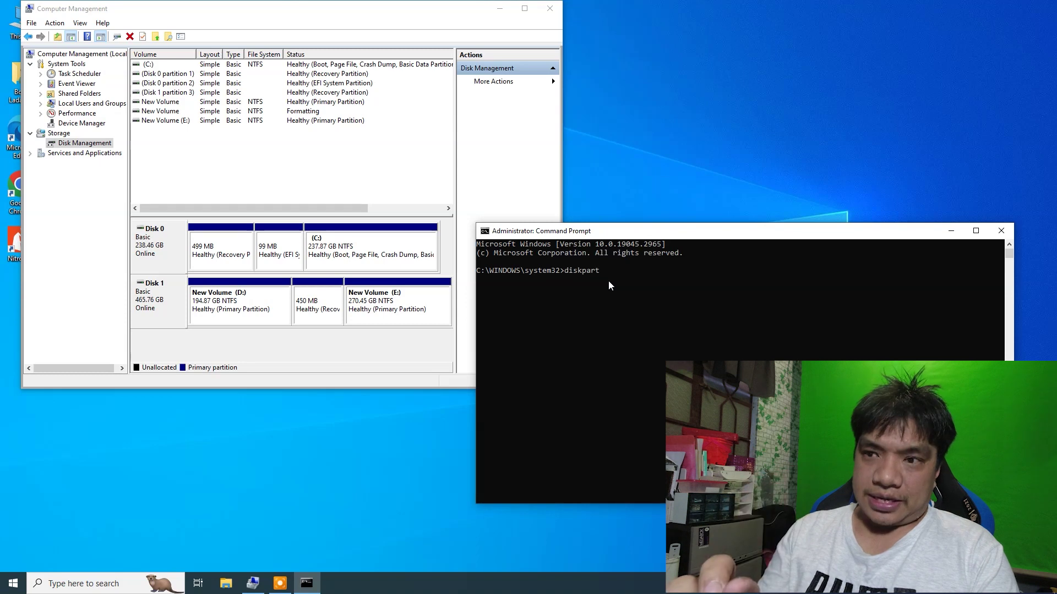
key(Return)
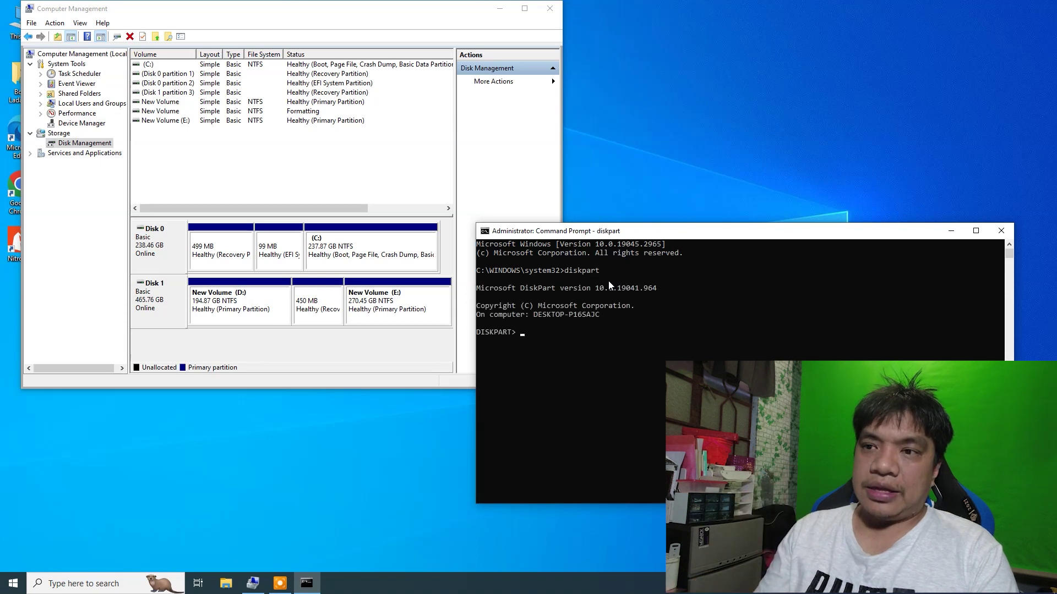
- Run list disk in DiskPart to view the computer's disks
text(list)
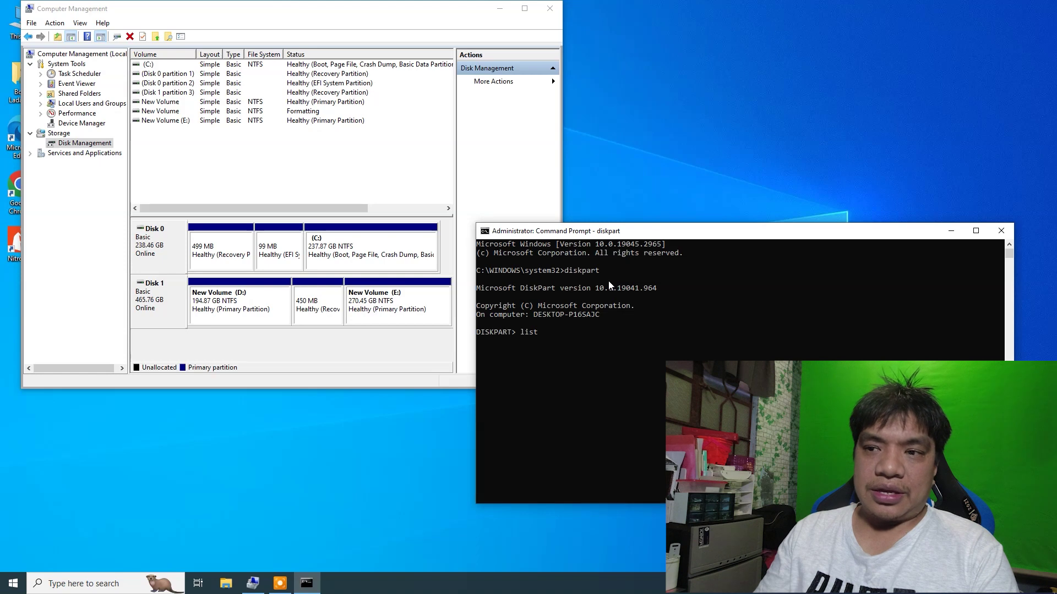
text(dis)
key(BackSpace)
key(BackSpace)
key(BackSpace)
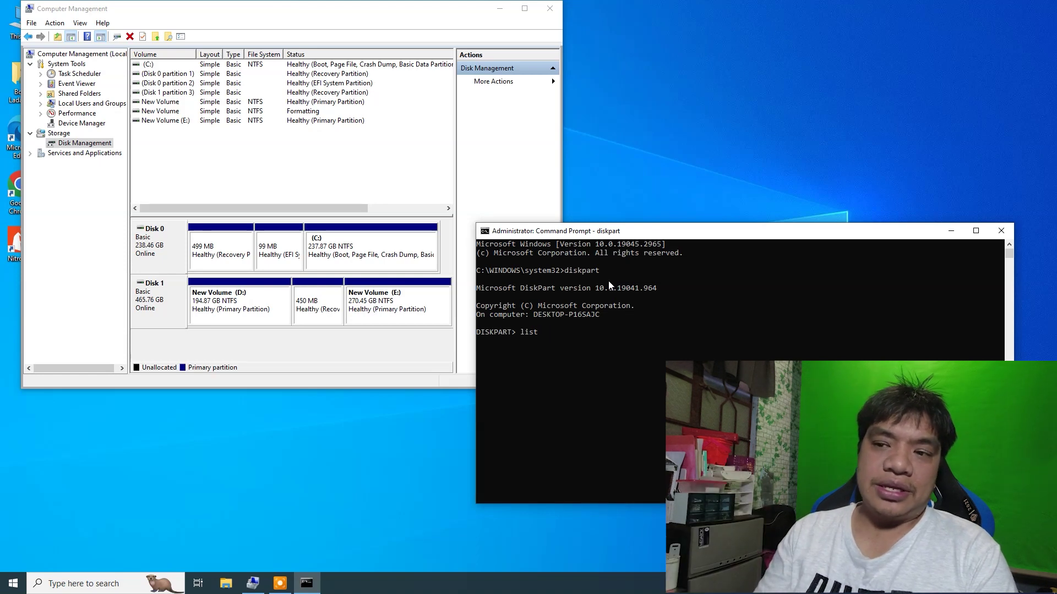
text(disk)
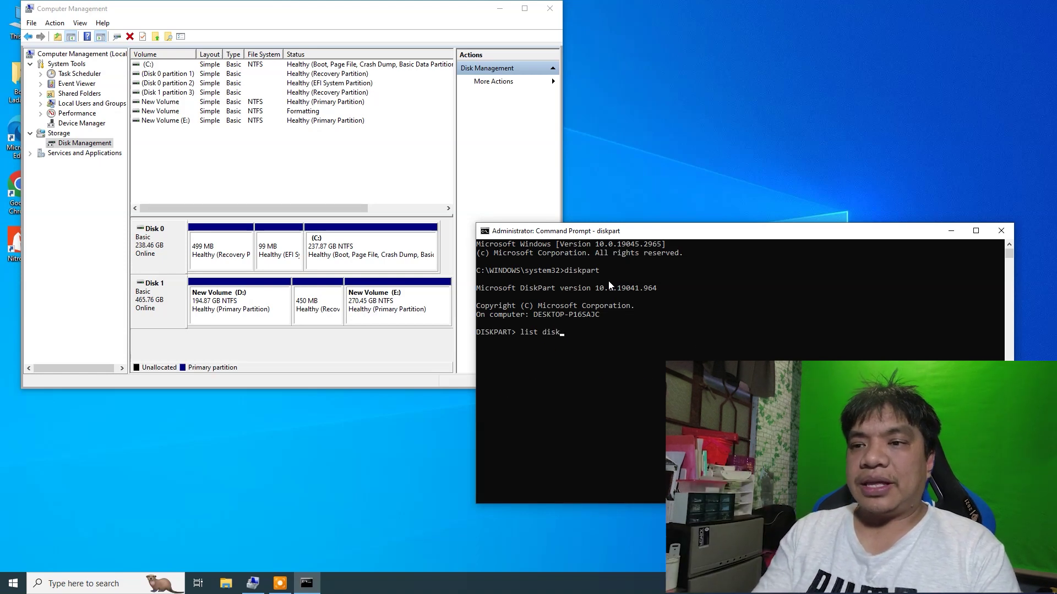
key(Return)
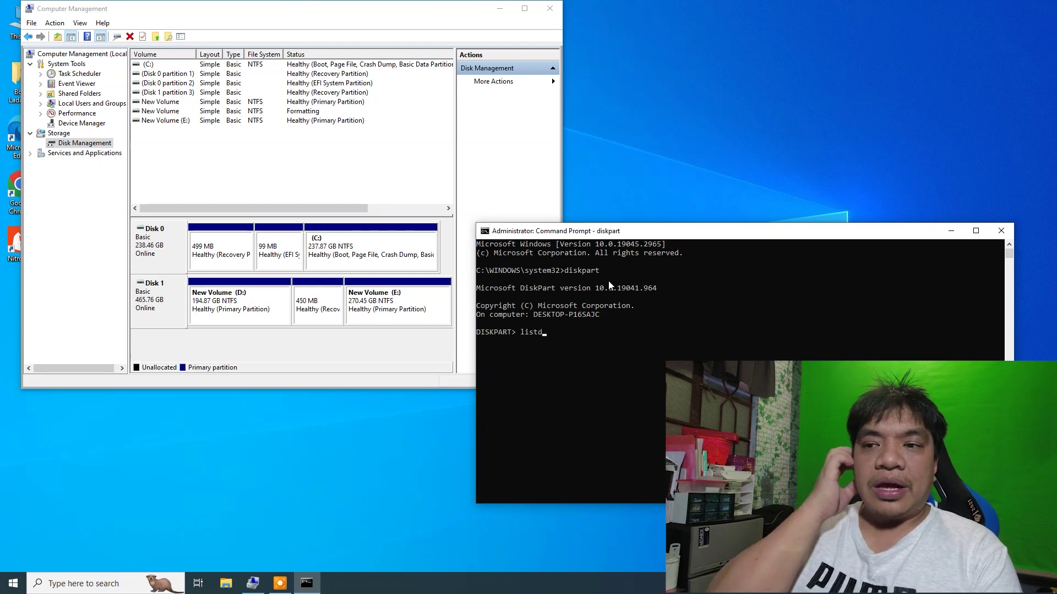
text(isk)
key(BackSpace)
key(BackSpace)
key(BackSpace)
key(BackSpace)
text(disk)
key(Return)
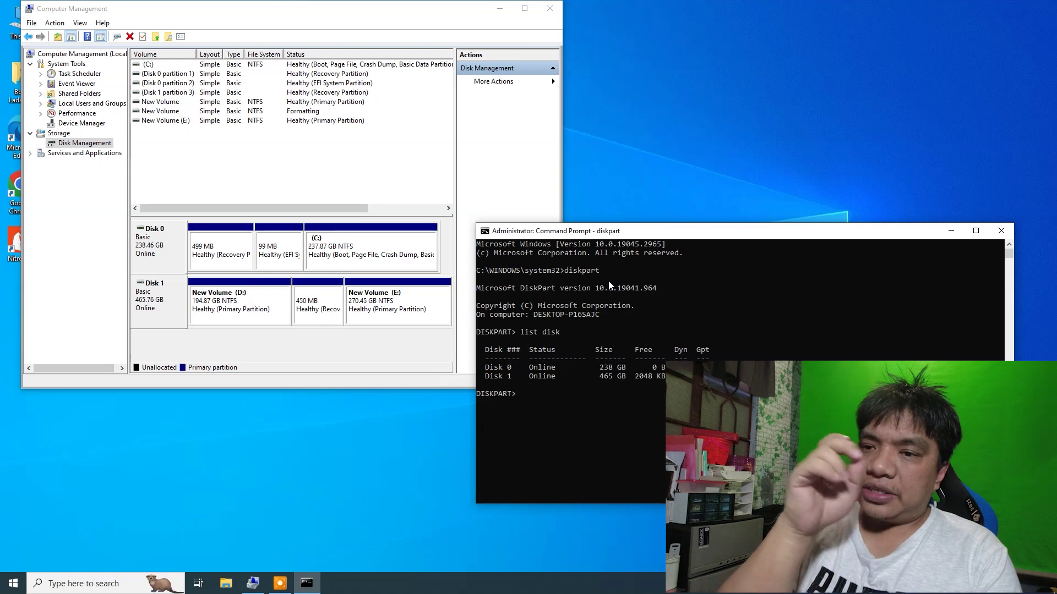
text(se)
text(di)
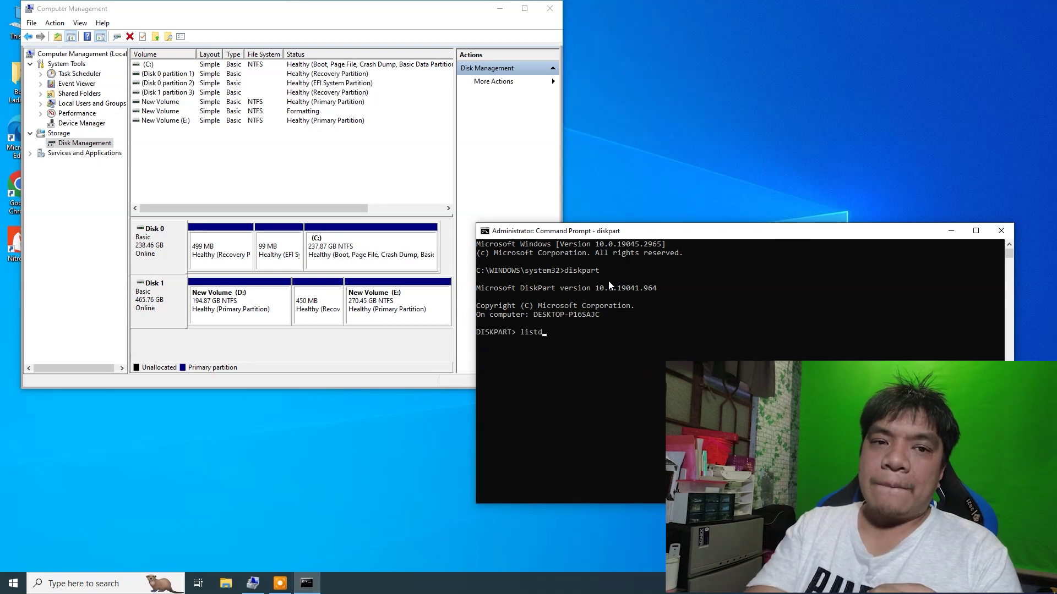
key(BackSpace)
key(BackSpace)
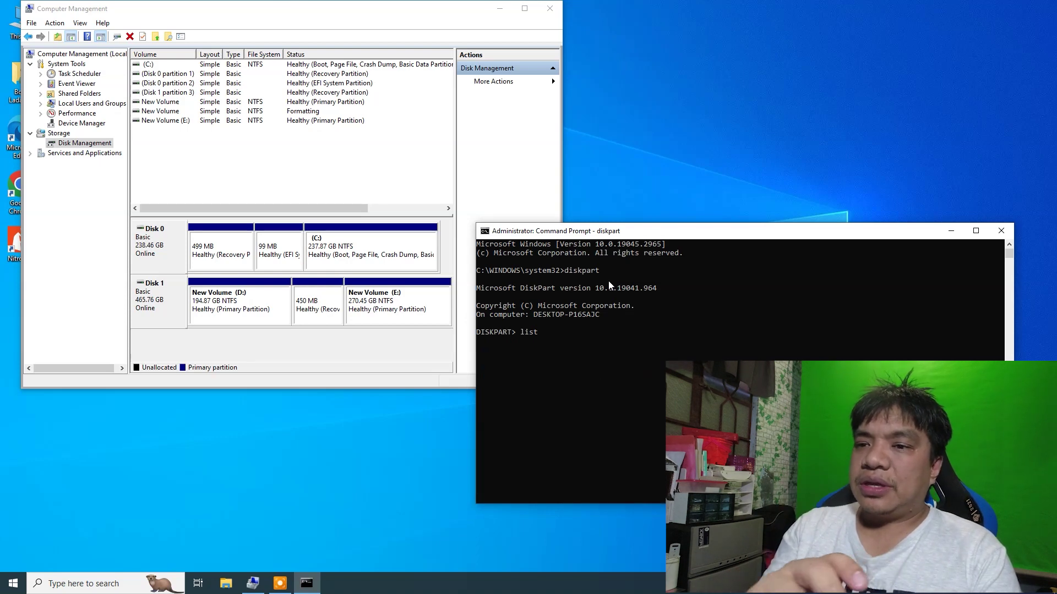
text(disk)
key(Return)
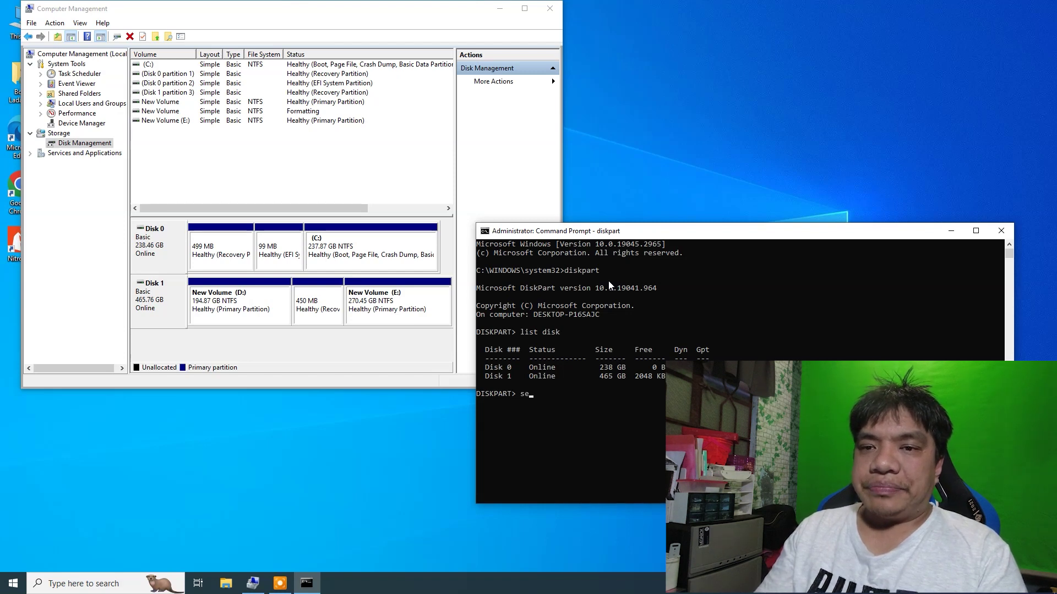
- Set Disk 1 as DiskPart's active target with the select disk 1 command
key(BackSpace)
key(BackSpace)
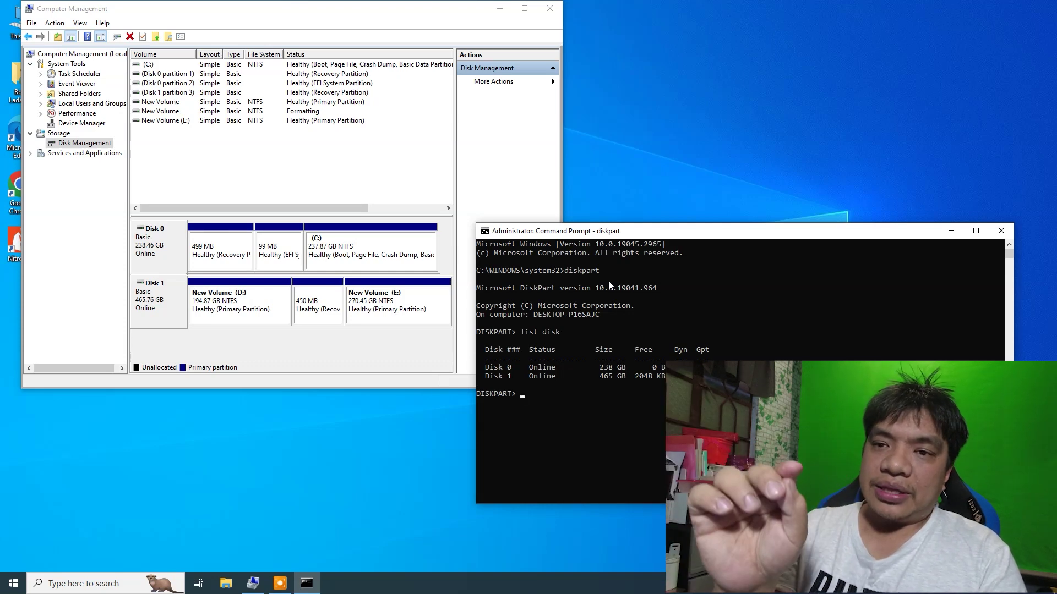
text(se)
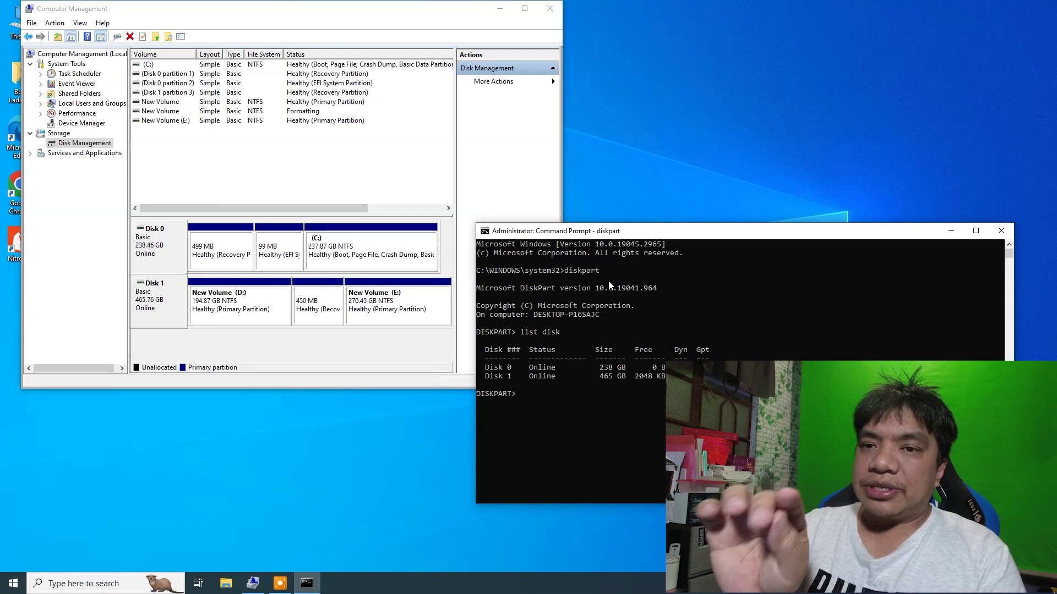
text(s)
key(BackSpace)
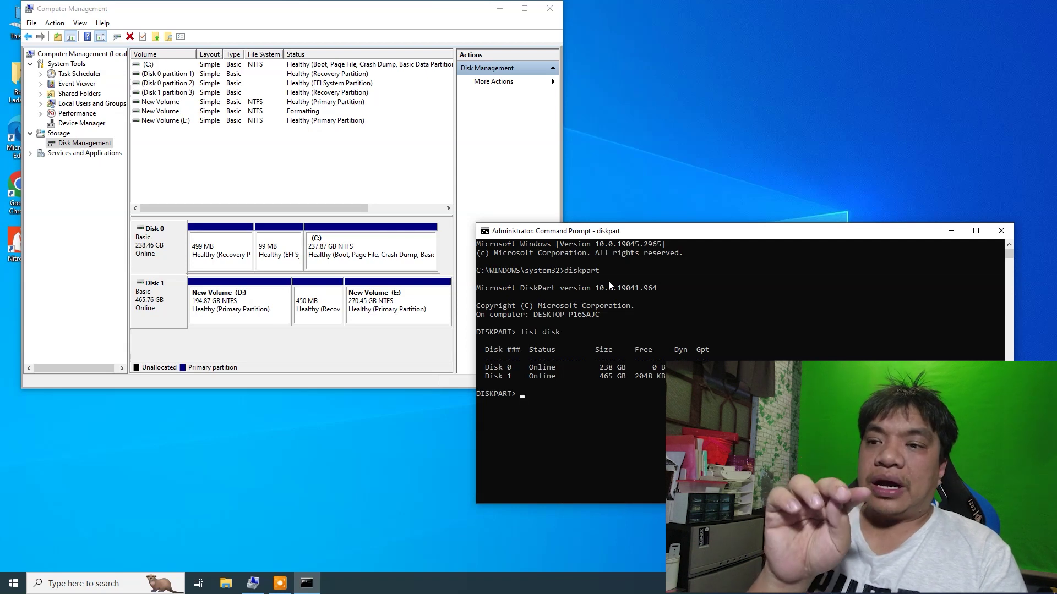
text(se)
key(BackSpace)
key(BackSpace)
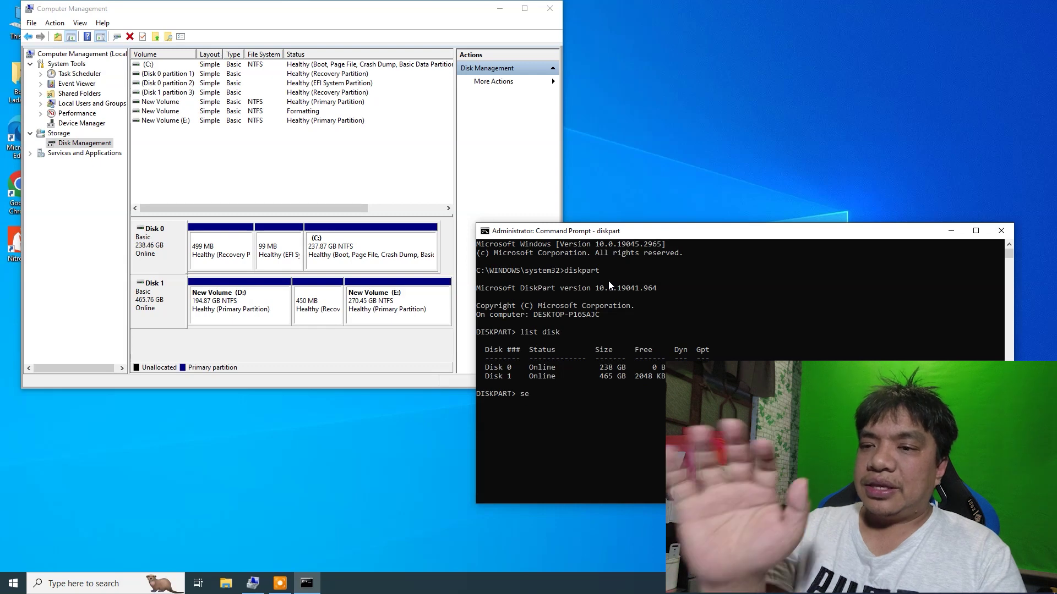
text(elec)
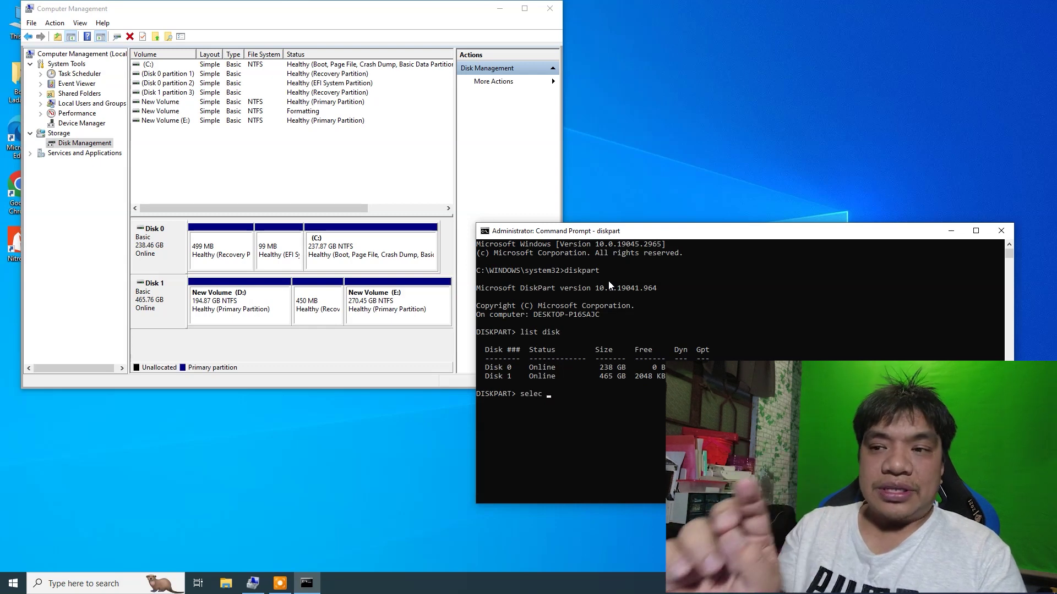
text( disk 1)
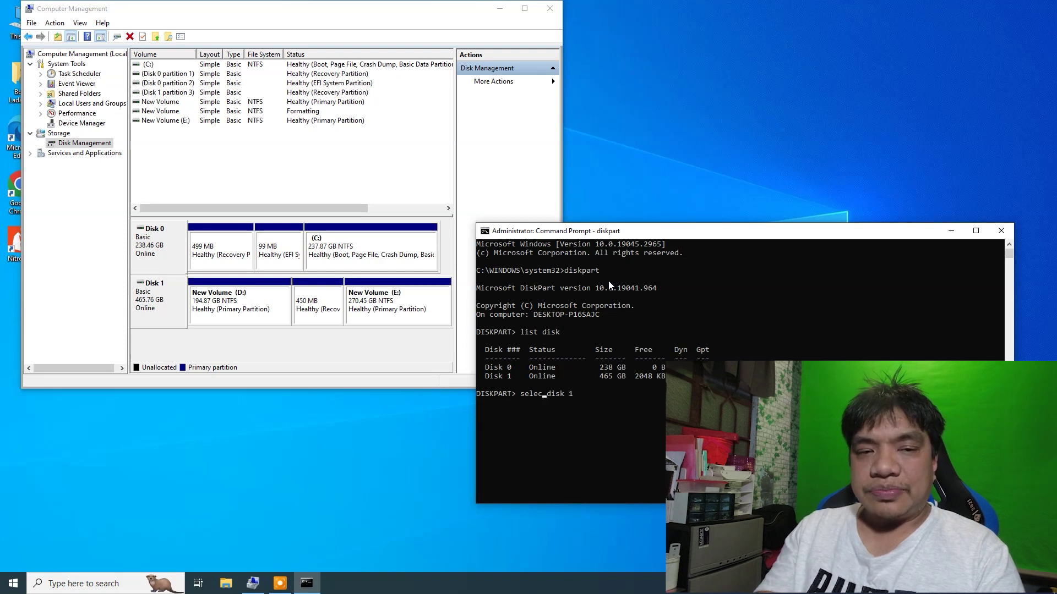
text(t)
key(Return)
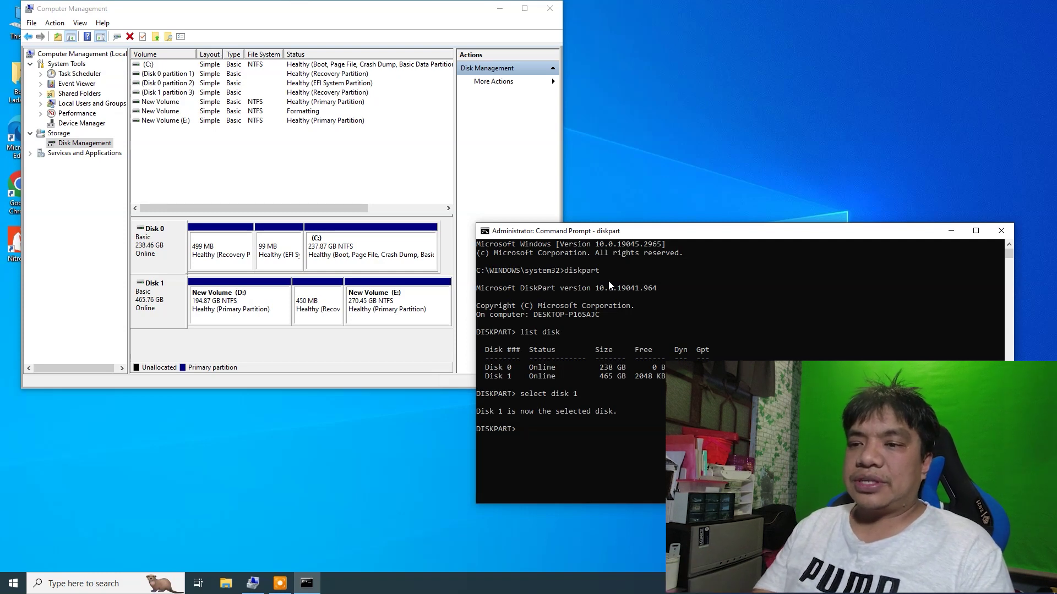
- Enter the Clean command in DiskPart to wipe all partitions from Disk 1
text(lean)
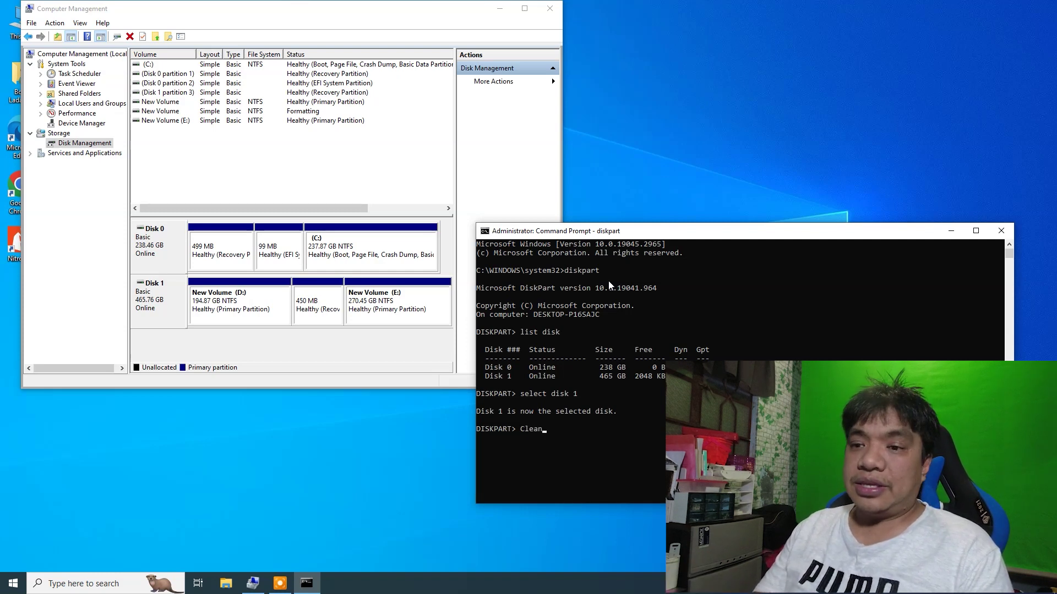